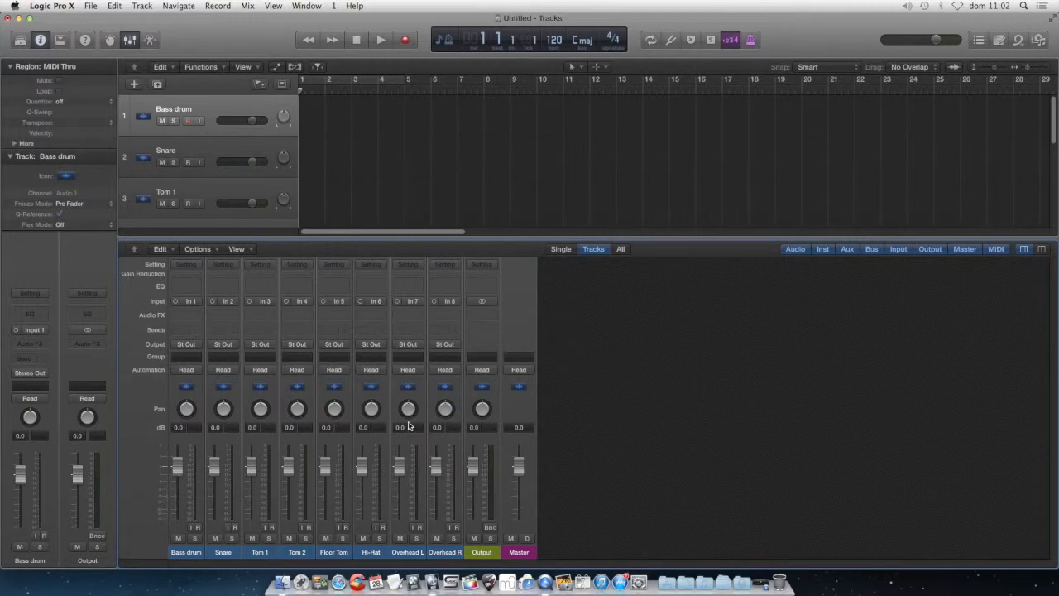
Step: Hide the mixer and show it again
click(129, 41)
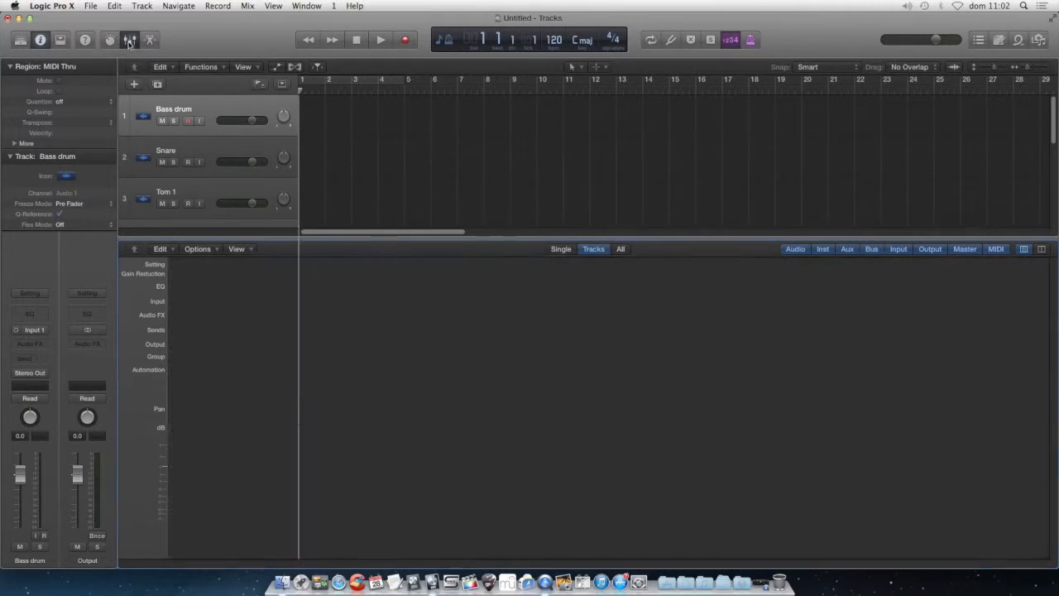
click(129, 42)
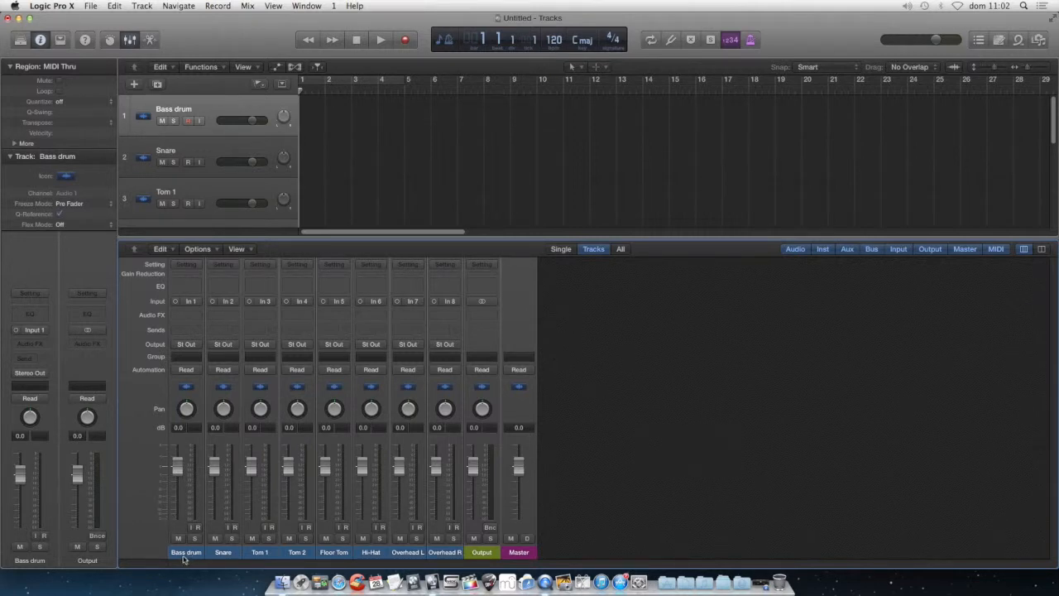
Step: Select the Bass drum through Overhead R channel strips, lower their faders together to about -2.8 dB, and reset them to 0 dB
drag(181, 557, 436, 561)
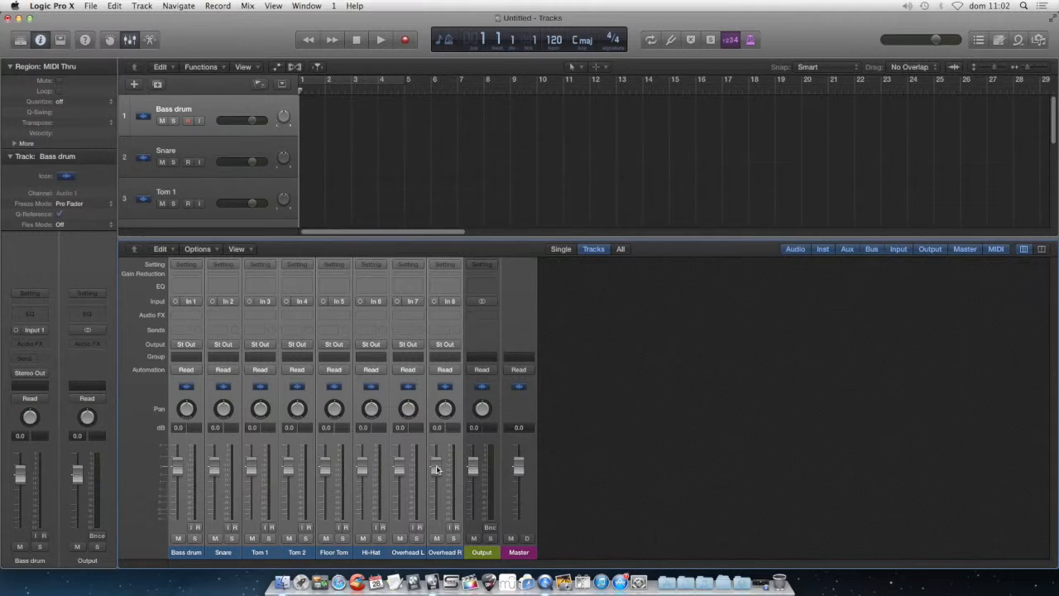
mouse_move(437, 470)
mouse_down()
mouse_move(438, 492)
mouse_move(435, 476)
mouse_up()
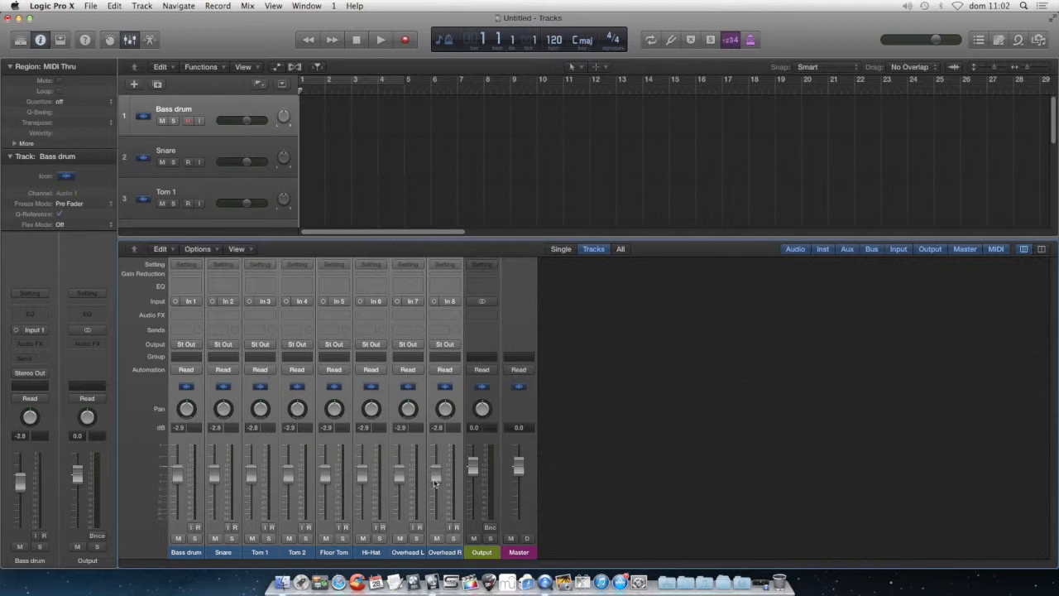
alt+click(434, 475)
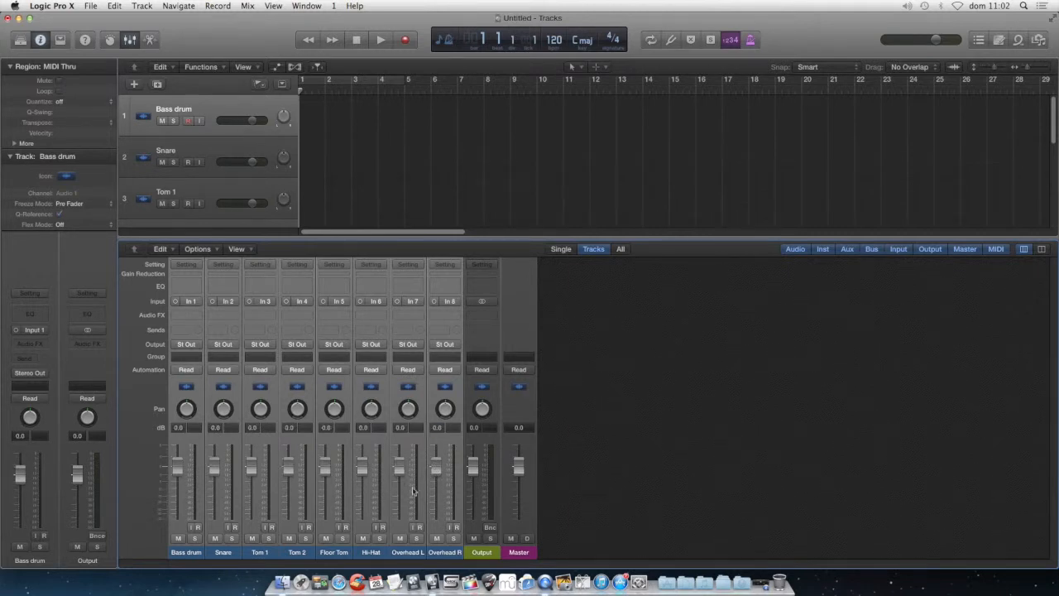
Step: Insert a Channel EQ on all selected drum channels, view the Bass drum's EQ window, and remove the plug-in from them
click(185, 285)
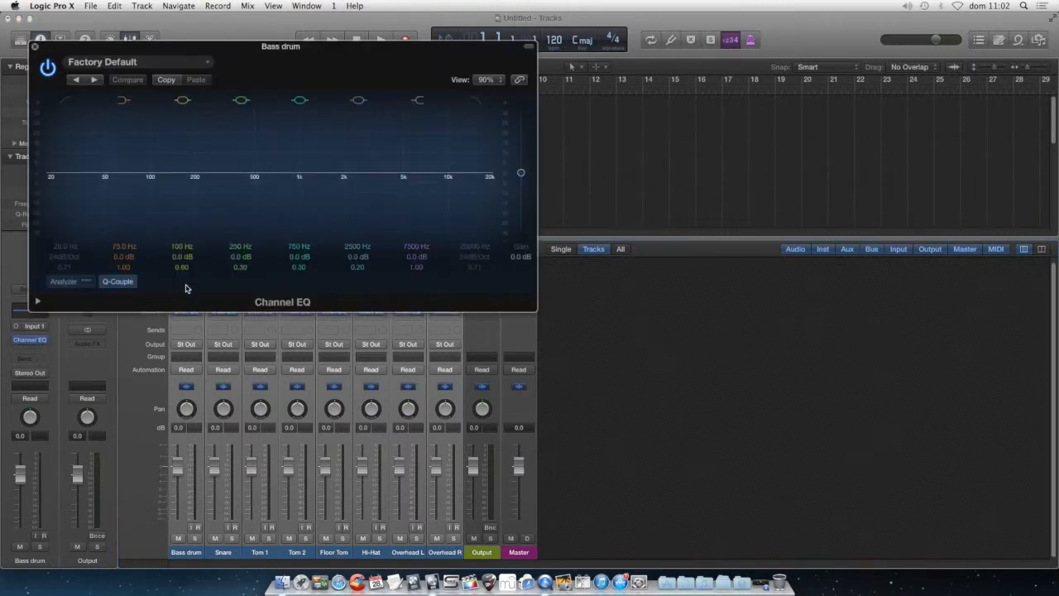
drag(282, 48, 646, 93)
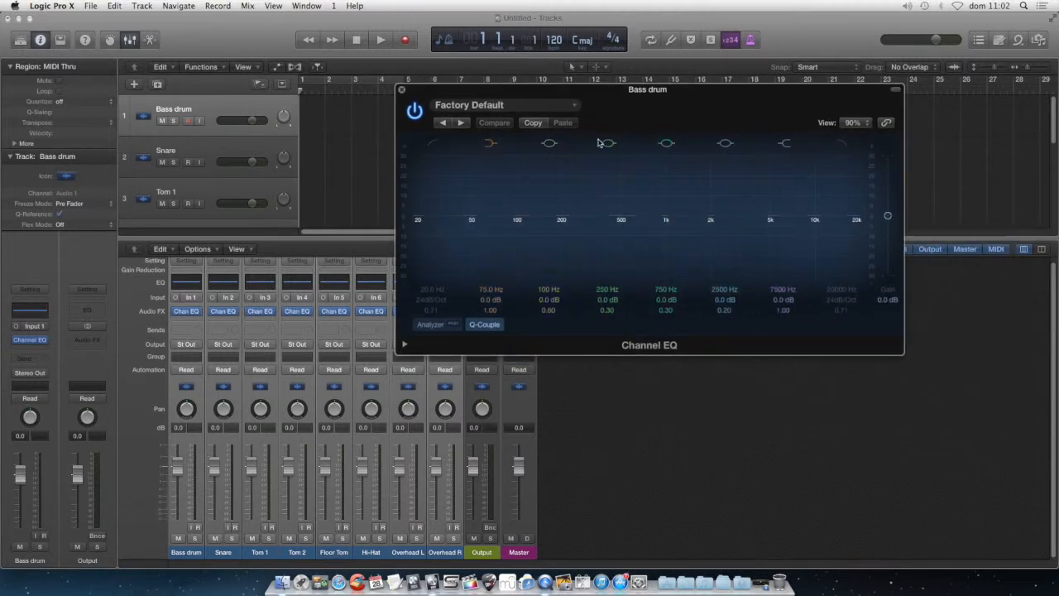
click(402, 89)
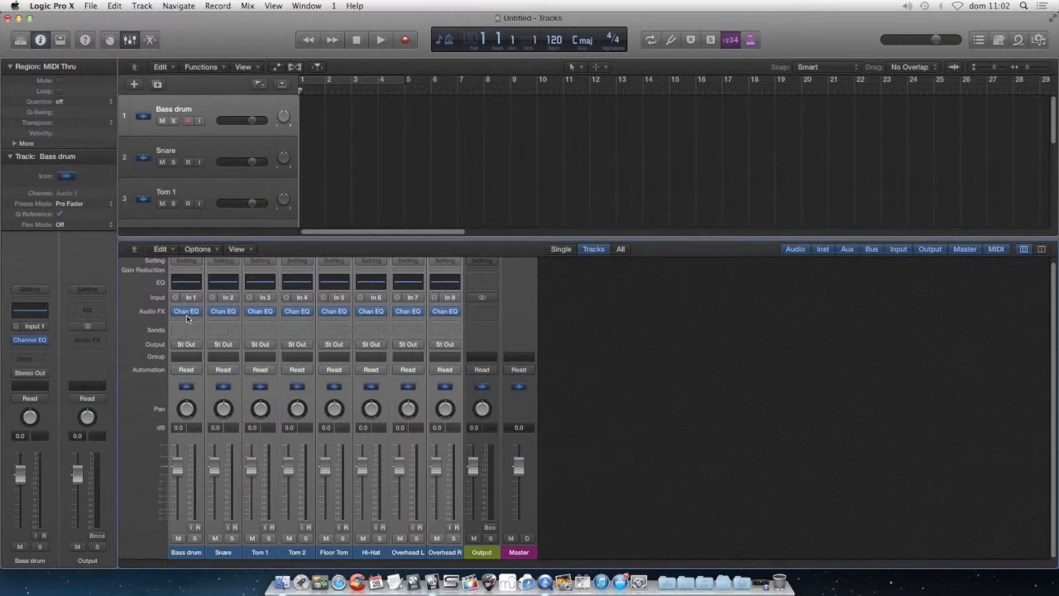
click(185, 314)
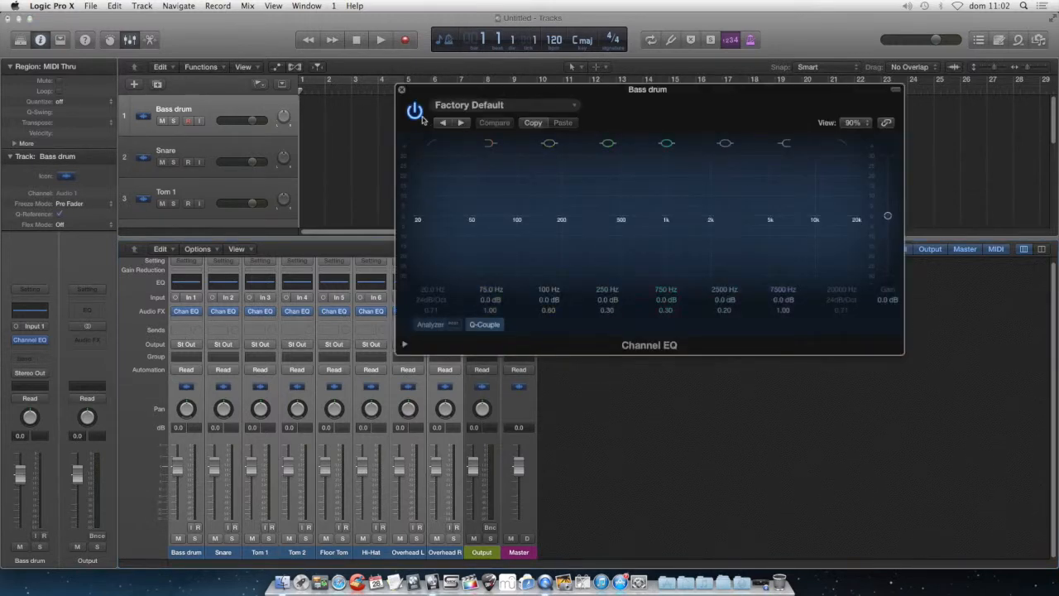
click(404, 93)
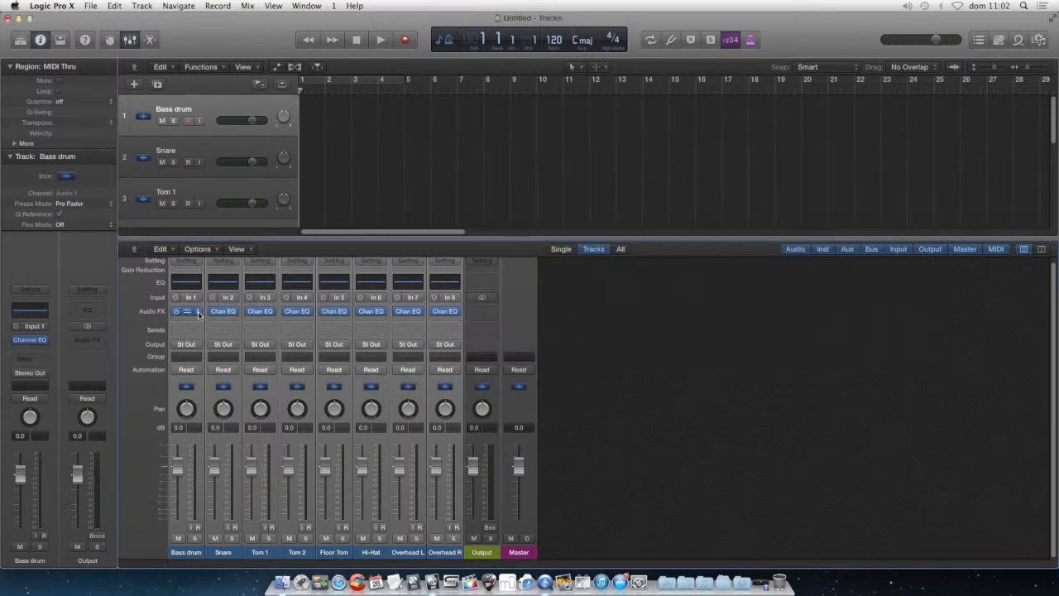
click(200, 313)
click(199, 328)
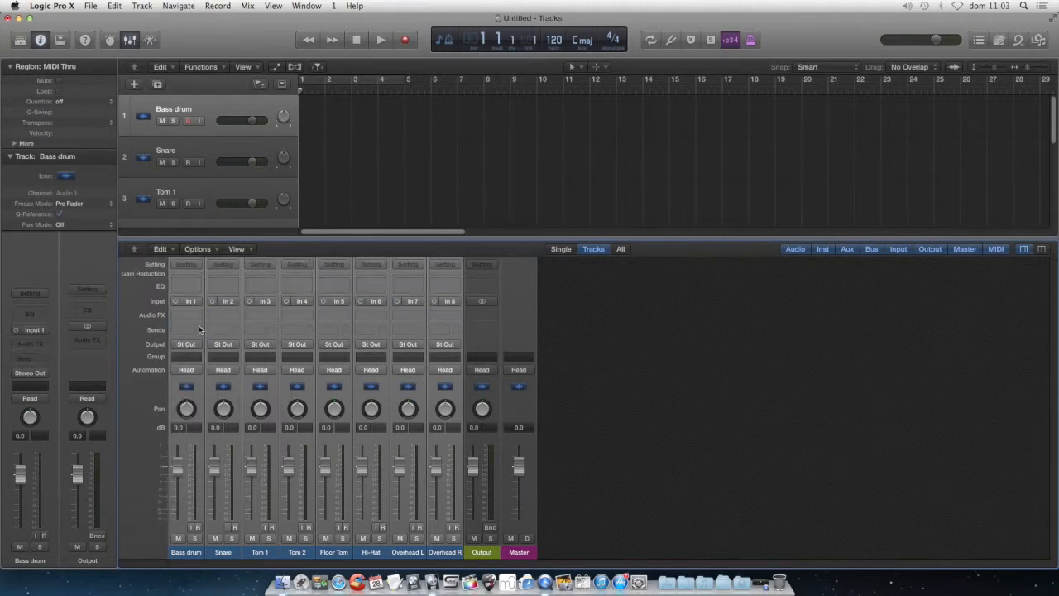
click(191, 317)
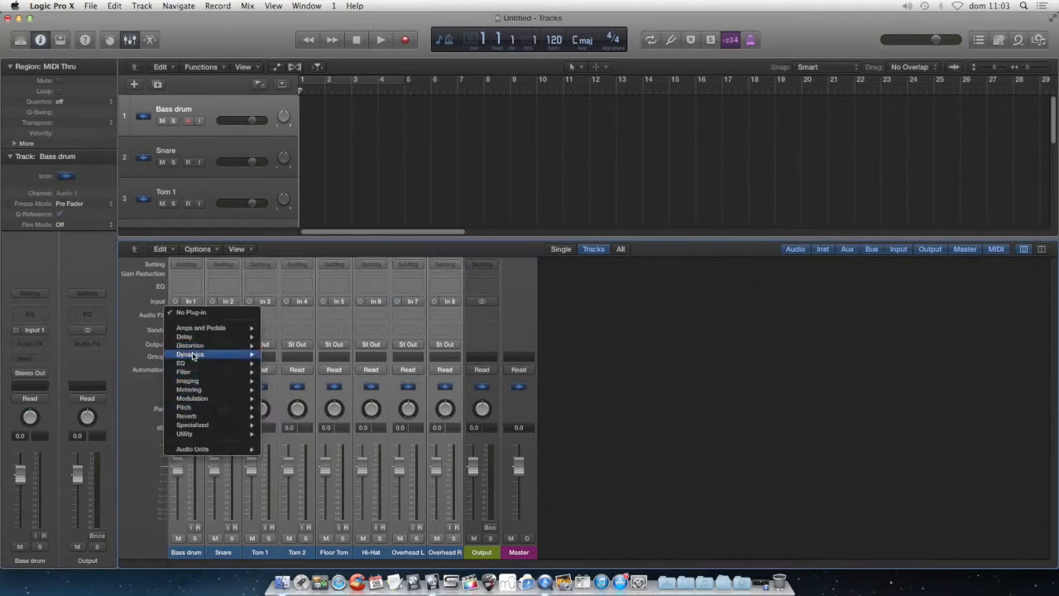
mouse_move(196, 354)
mouse_move(222, 452)
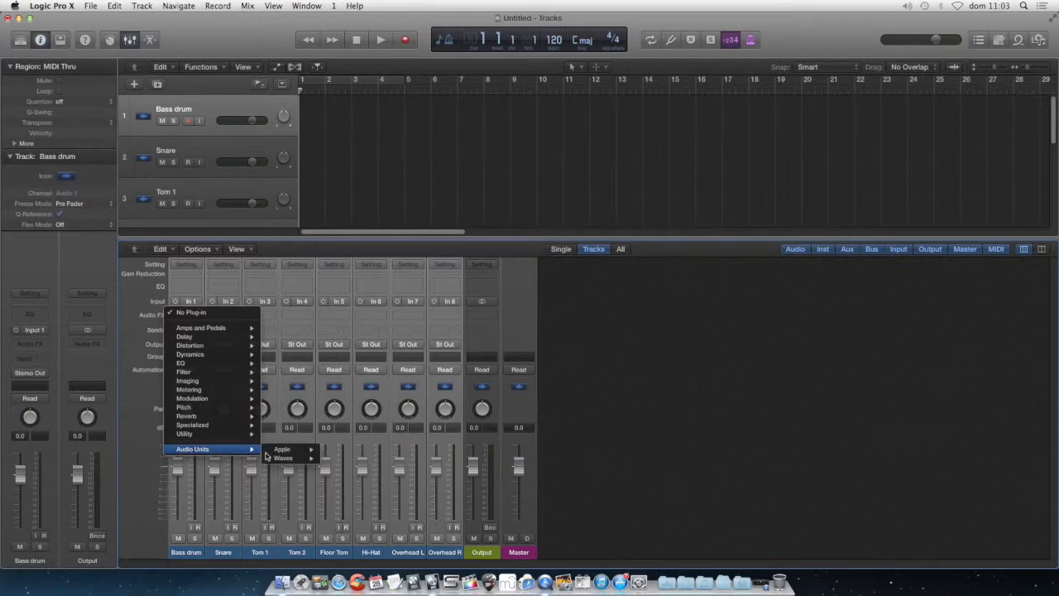
mouse_move(278, 460)
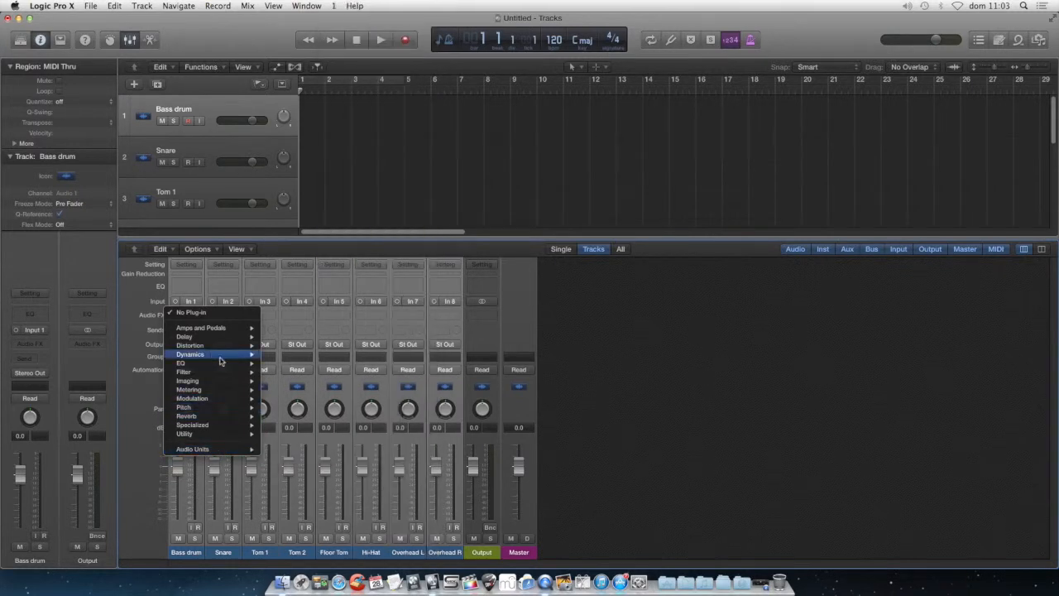
click(616, 358)
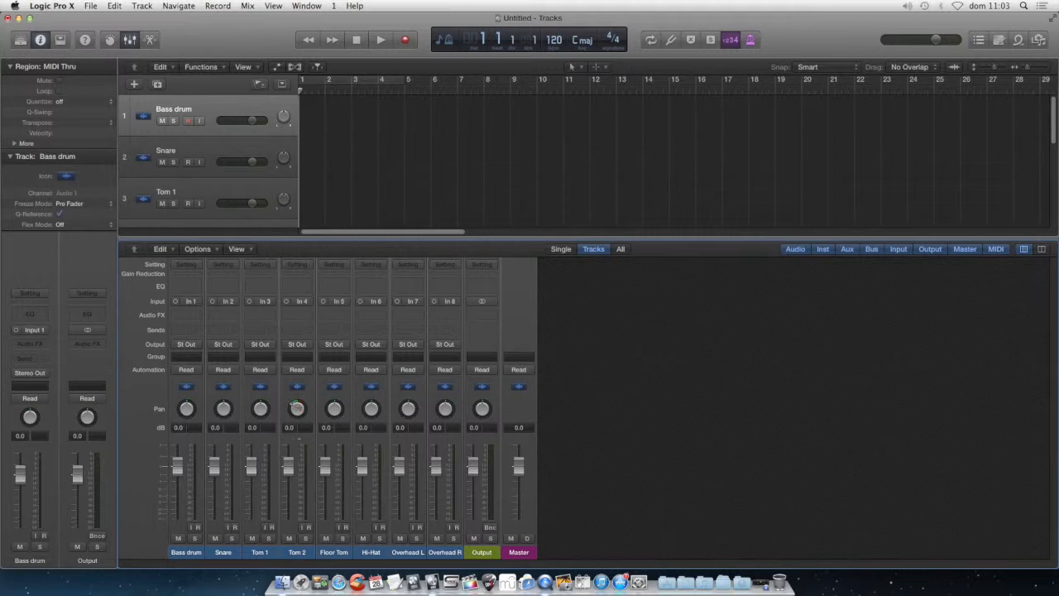
double_click(297, 413)
key(Return)
Step: Try the wooden bass drum icon on the Overhead L track and replace it with the cymbal icon from the Drums category
click(410, 389)
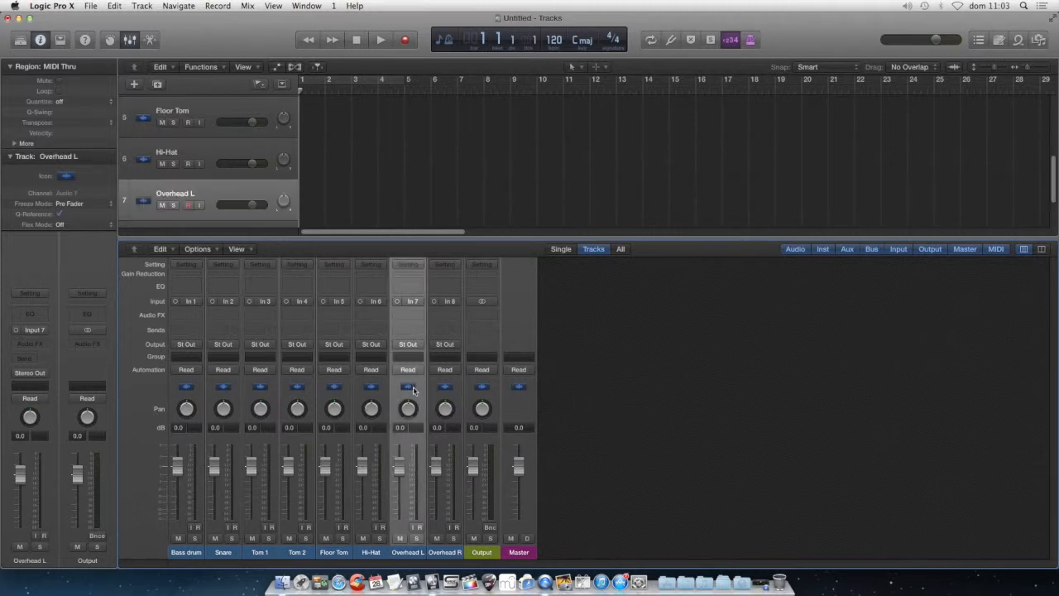
click(651, 436)
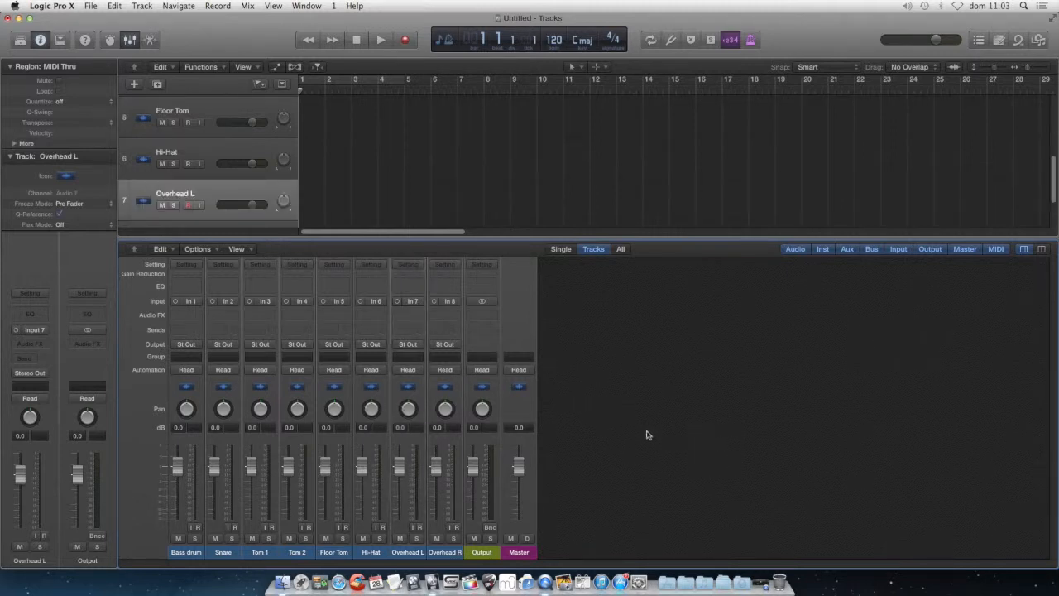
click(66, 177)
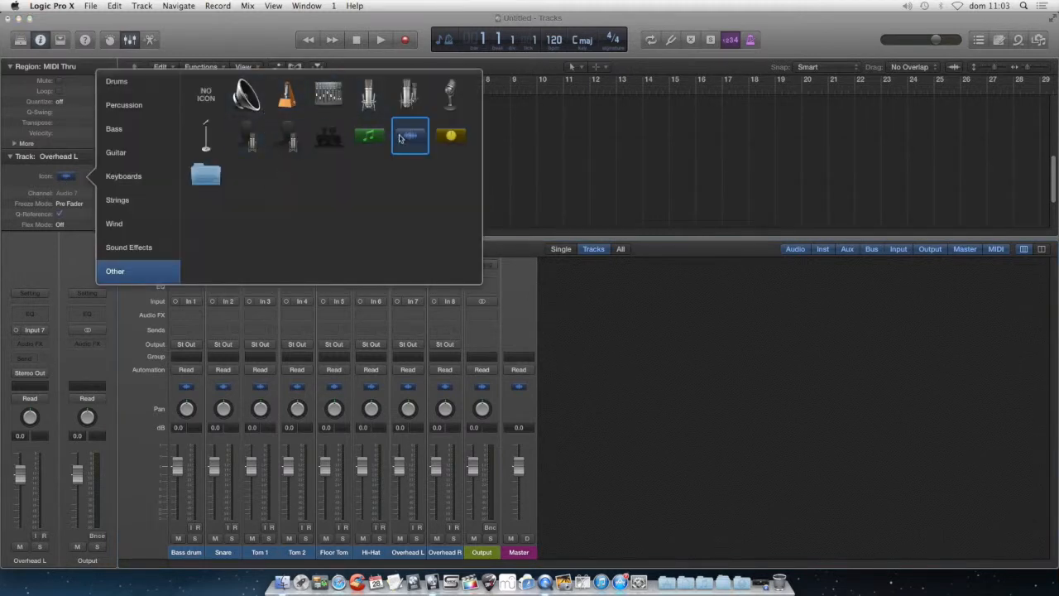
click(121, 227)
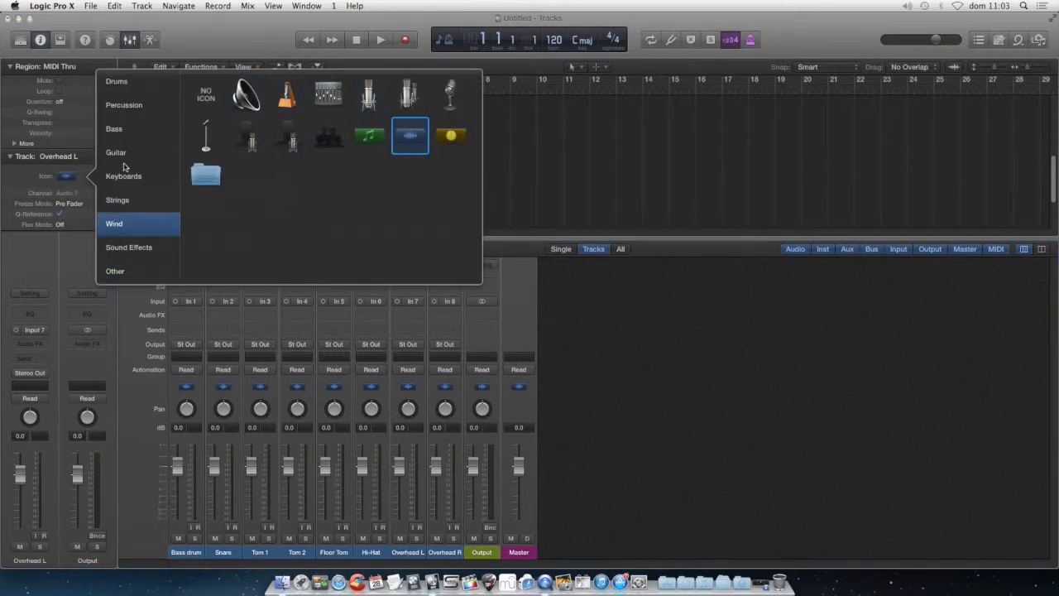
click(123, 115)
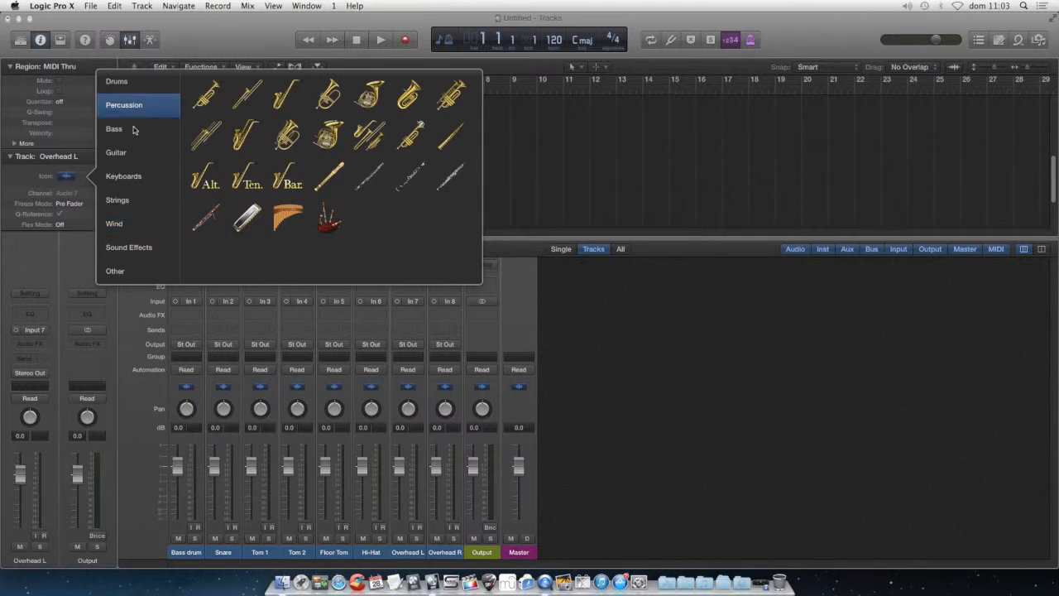
click(121, 84)
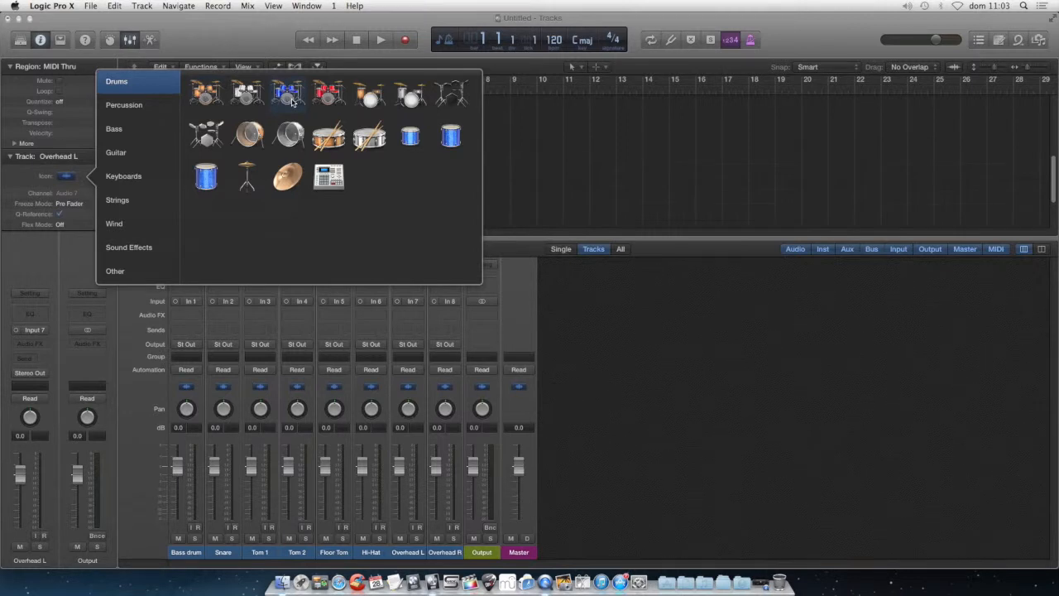
click(249, 137)
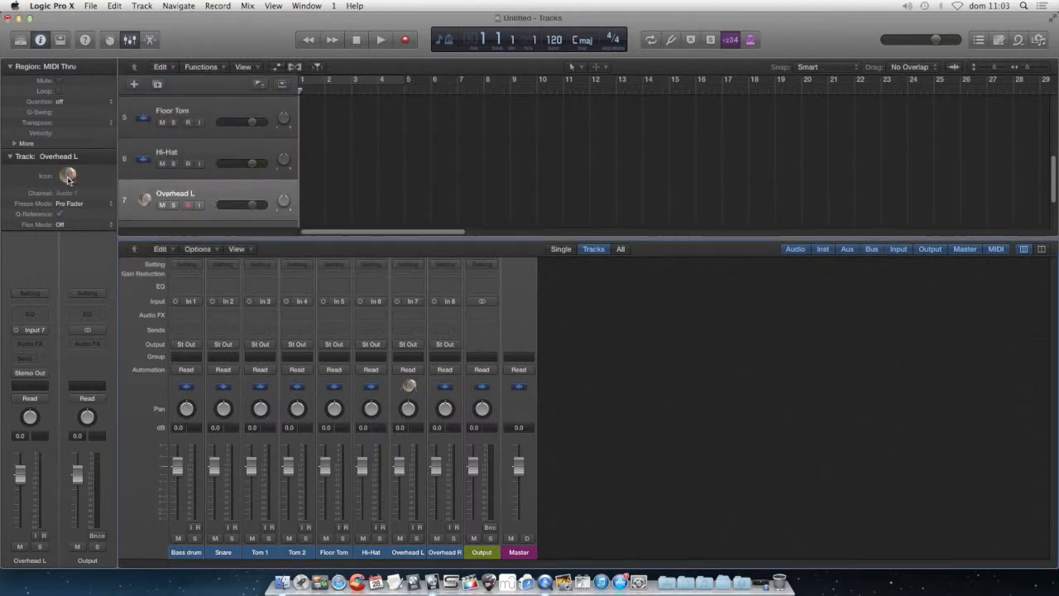
click(68, 176)
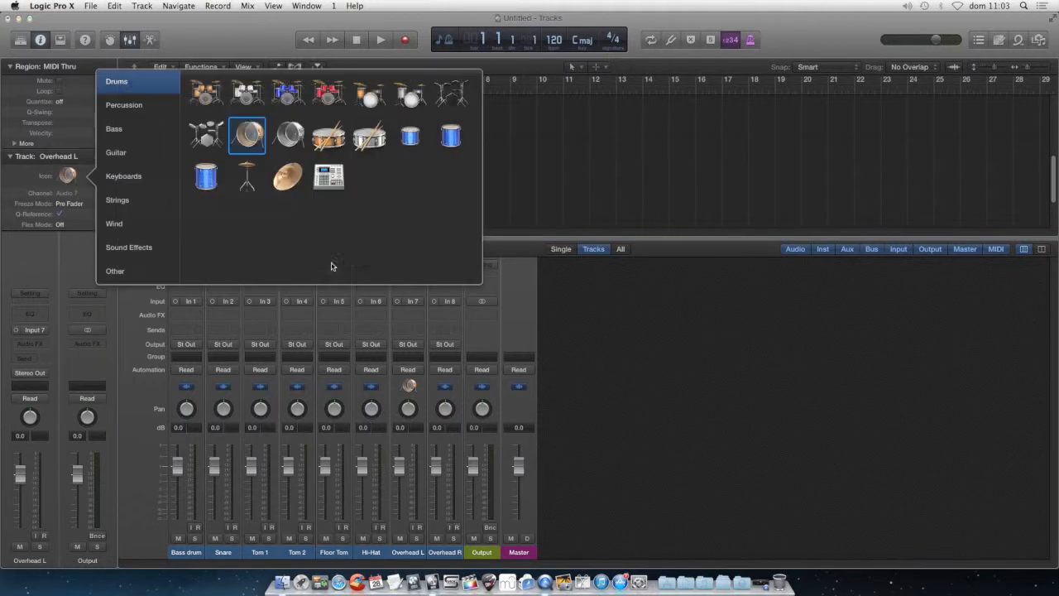
click(289, 182)
Step: Set the Overhead R track's icon to the cymbal from the Drums category and deselect the channel strips
scroll(219, 185, down, 3)
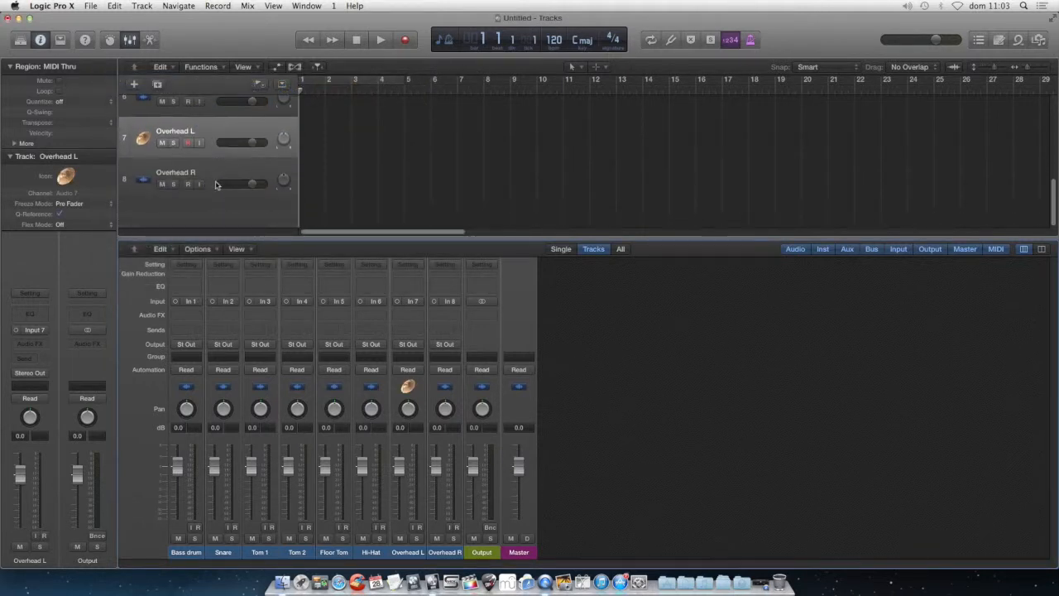
click(215, 180)
click(65, 179)
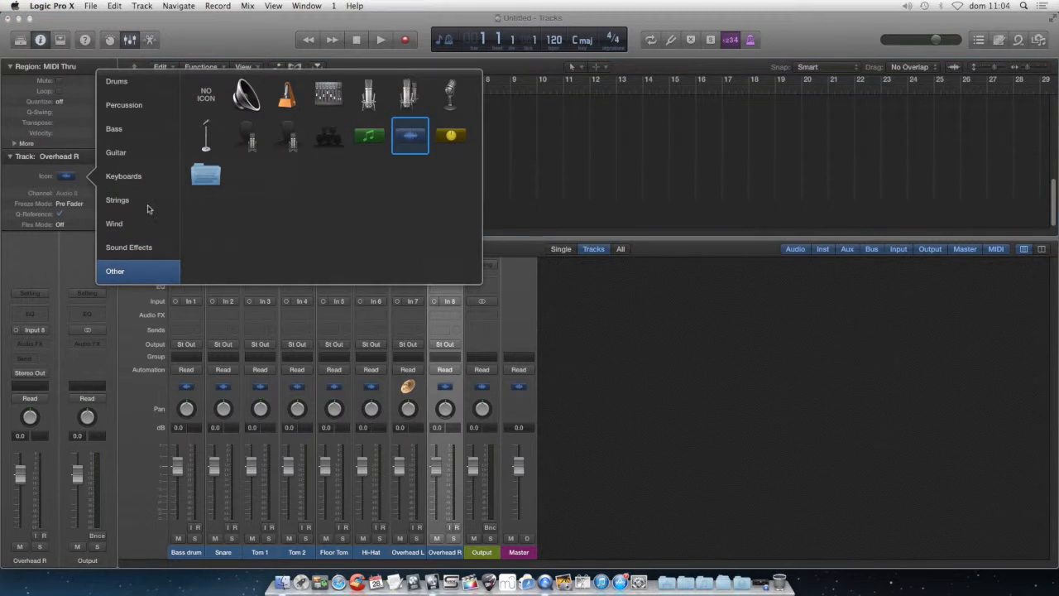
click(107, 112)
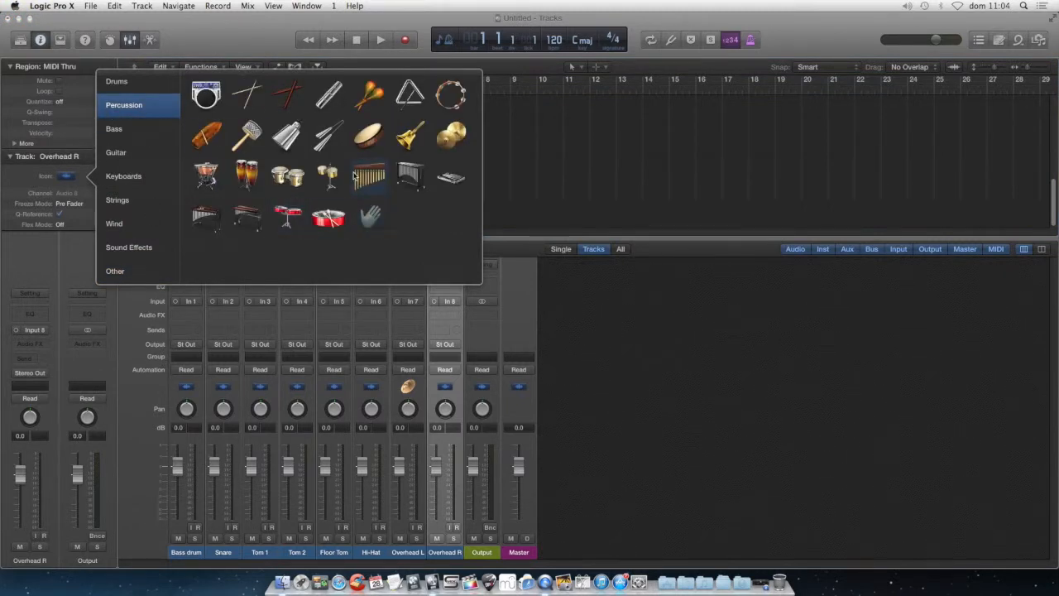
click(136, 88)
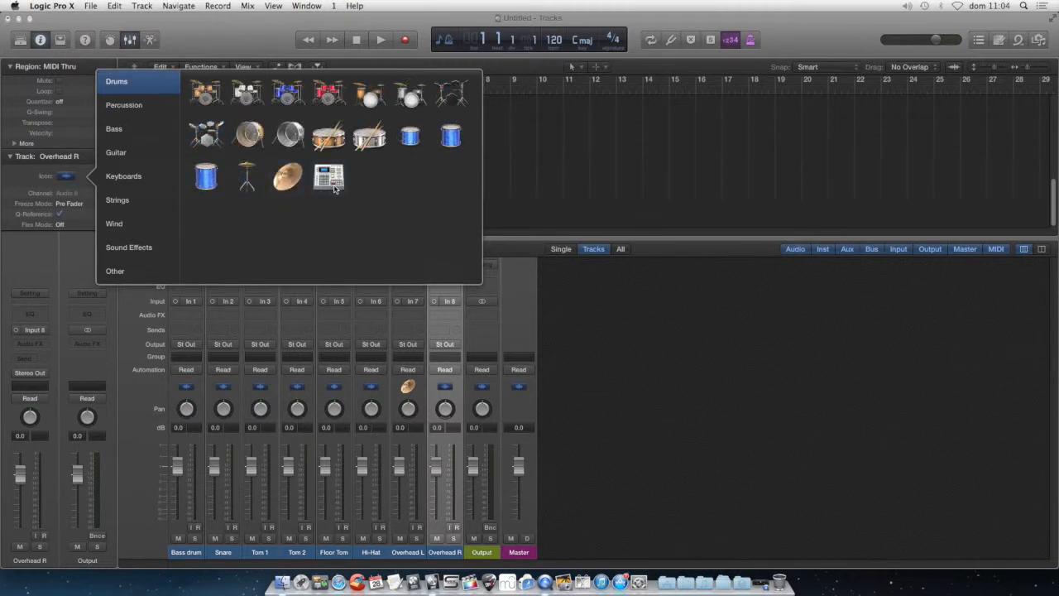
click(287, 179)
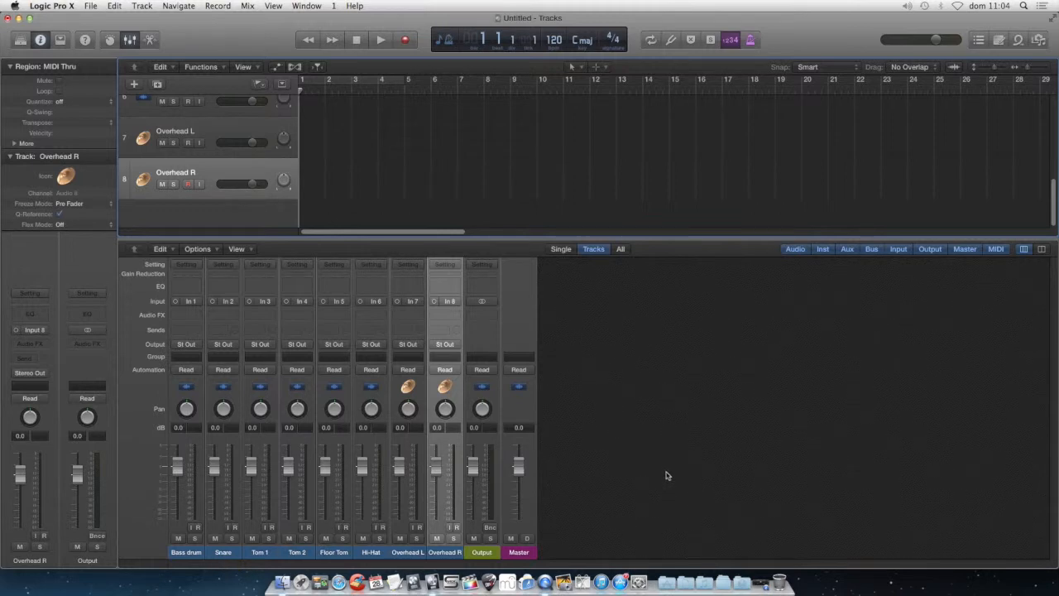
click(590, 429)
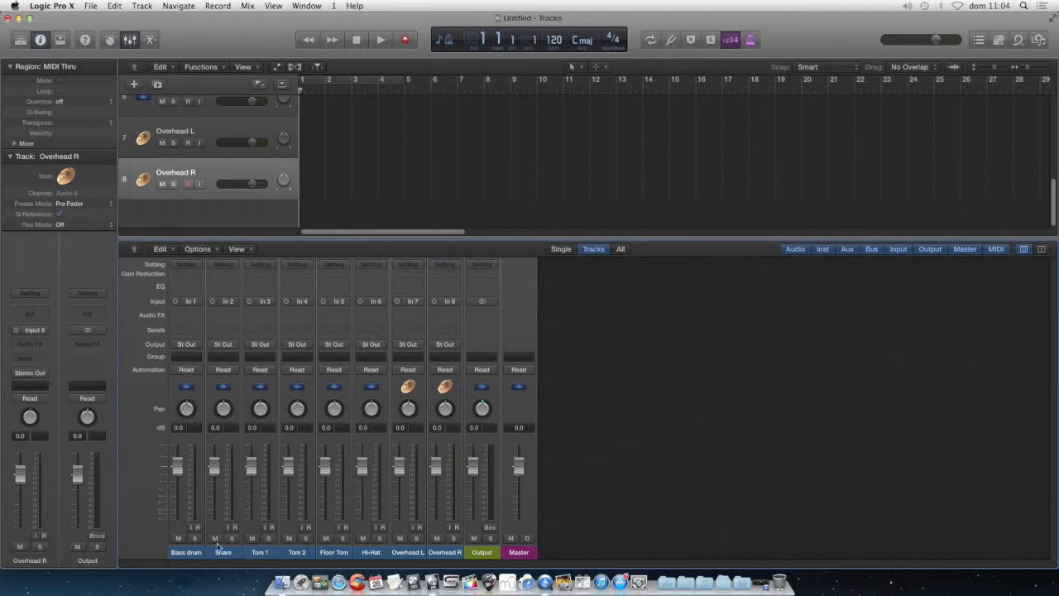
Step: Set the Bass drum track's icon to the wooden bass drum from the Drums category
scroll(236, 145, up, 5)
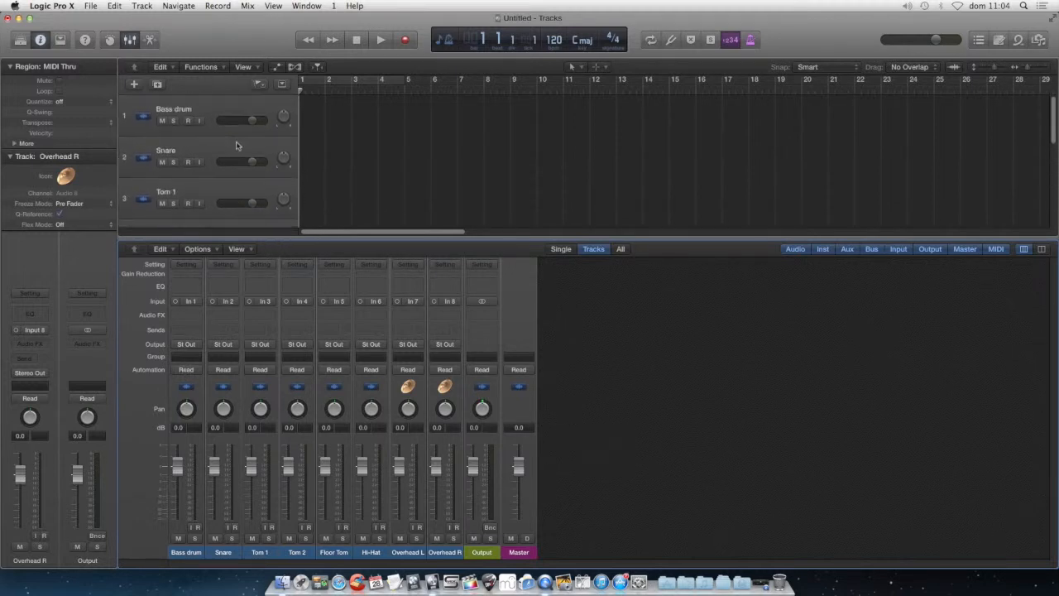
click(209, 120)
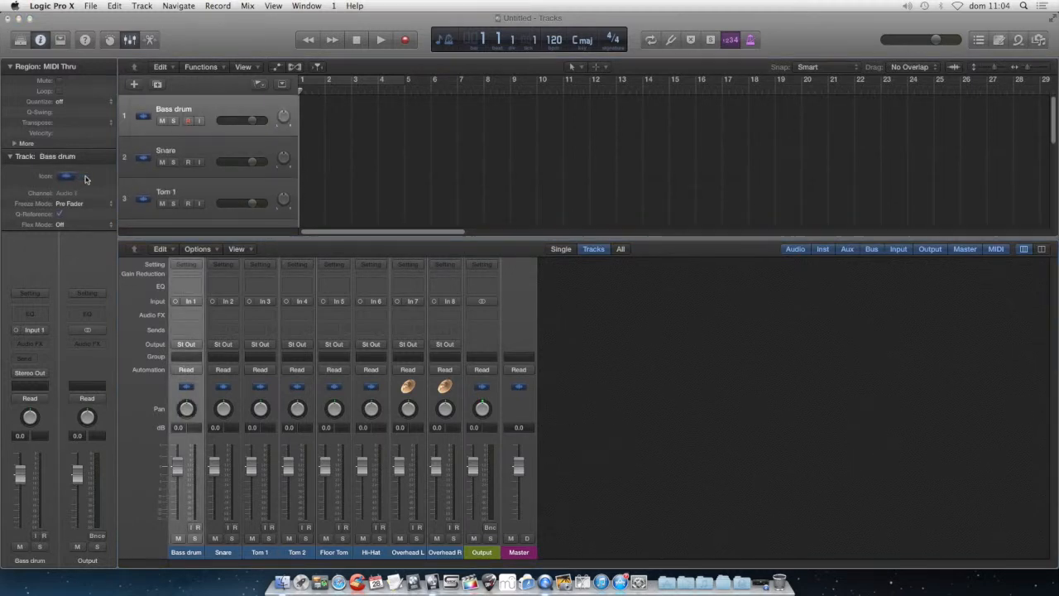
click(71, 177)
click(116, 82)
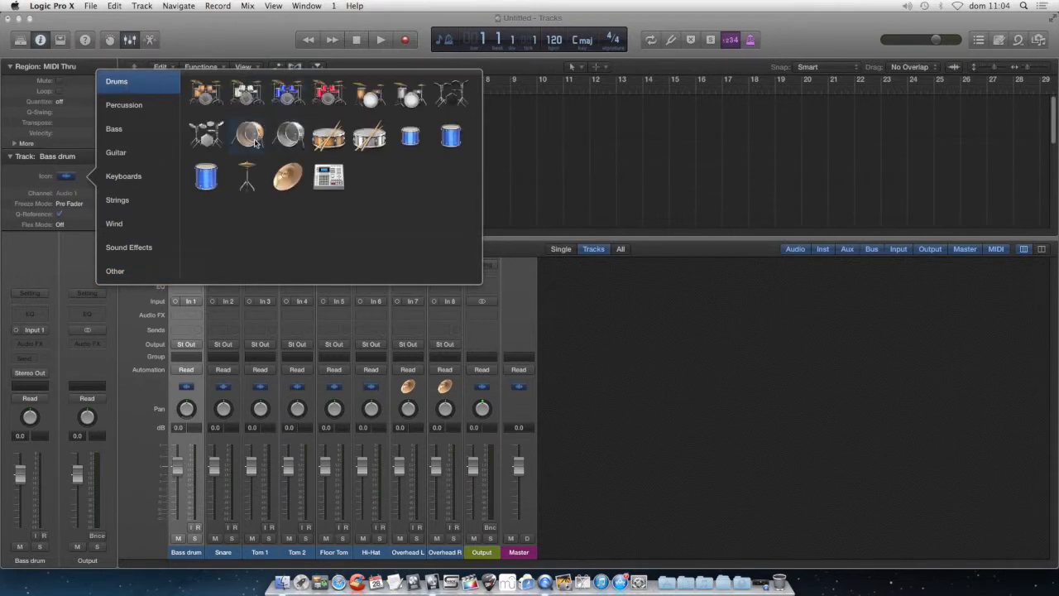
click(246, 135)
Step: Set the Snare track's icon to the wooden snare drum with sticks from the Drums category
click(163, 153)
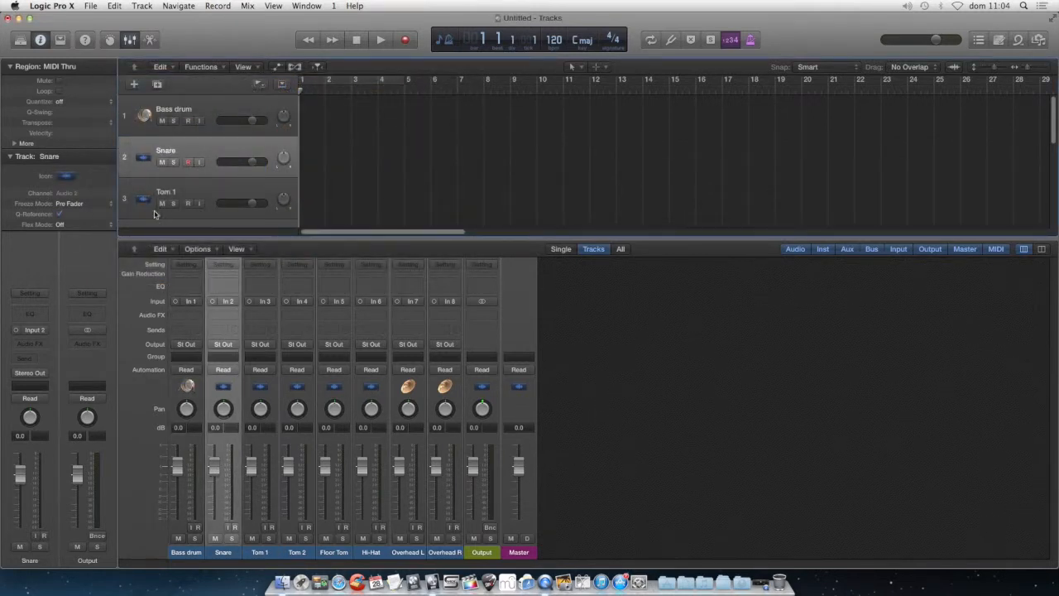
click(70, 177)
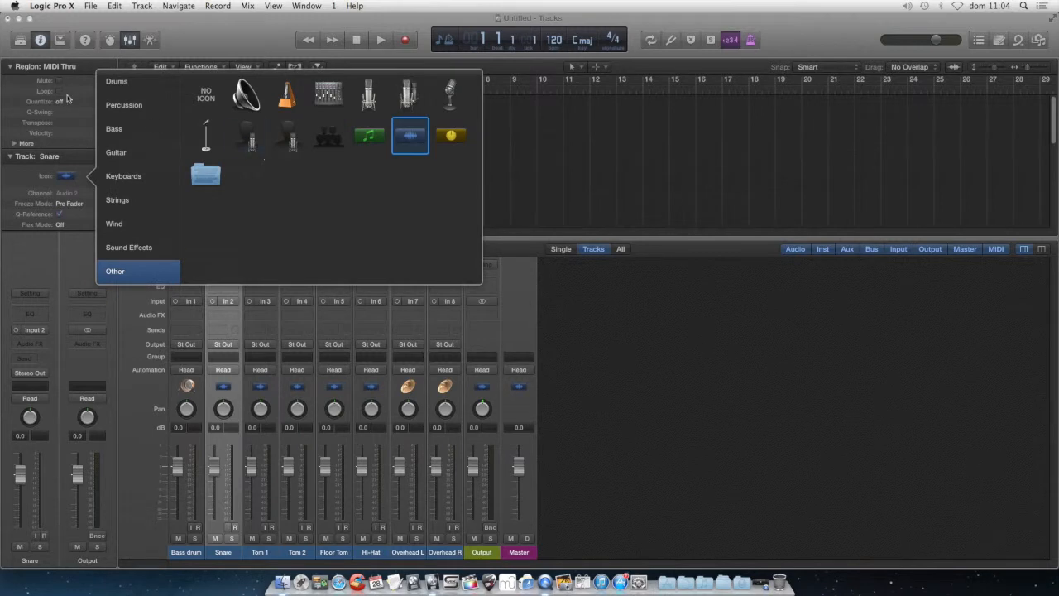
click(116, 82)
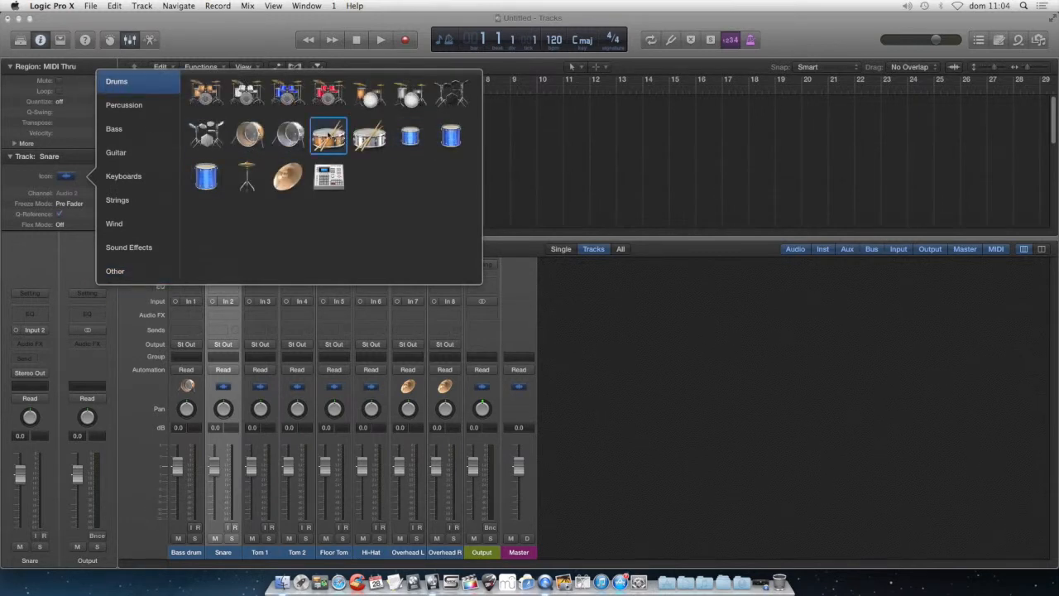
click(329, 137)
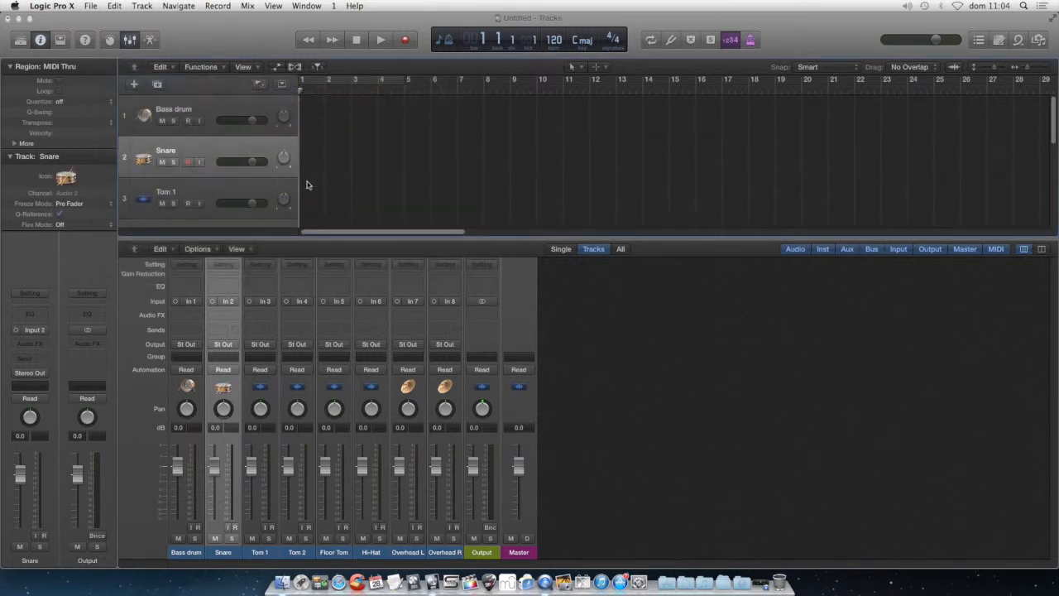
Step: Set the Tom 1 track's icon to the smallest blue tom from the Drums category
click(194, 191)
click(63, 177)
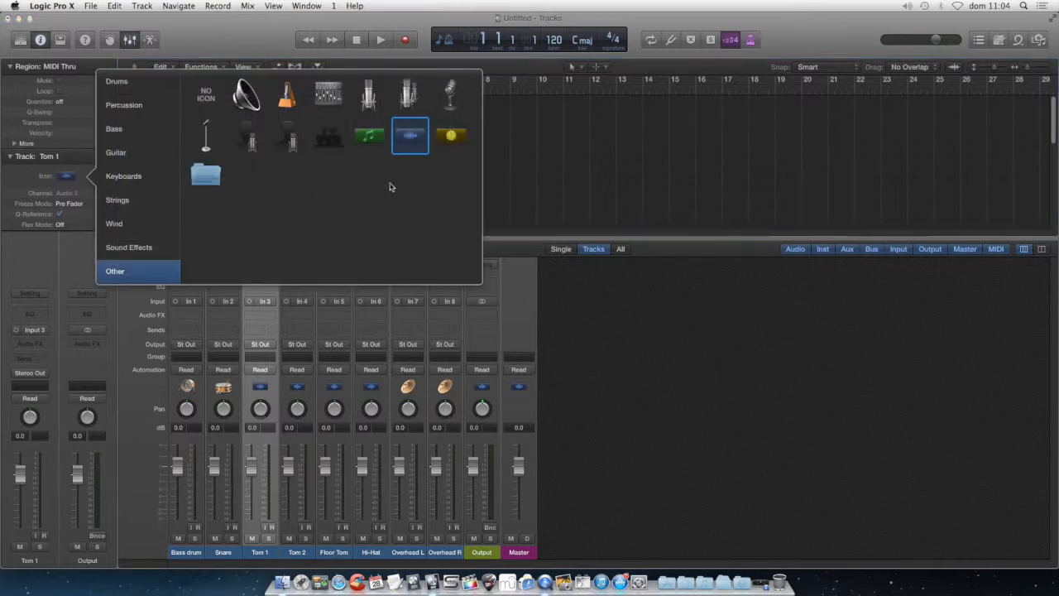
click(111, 90)
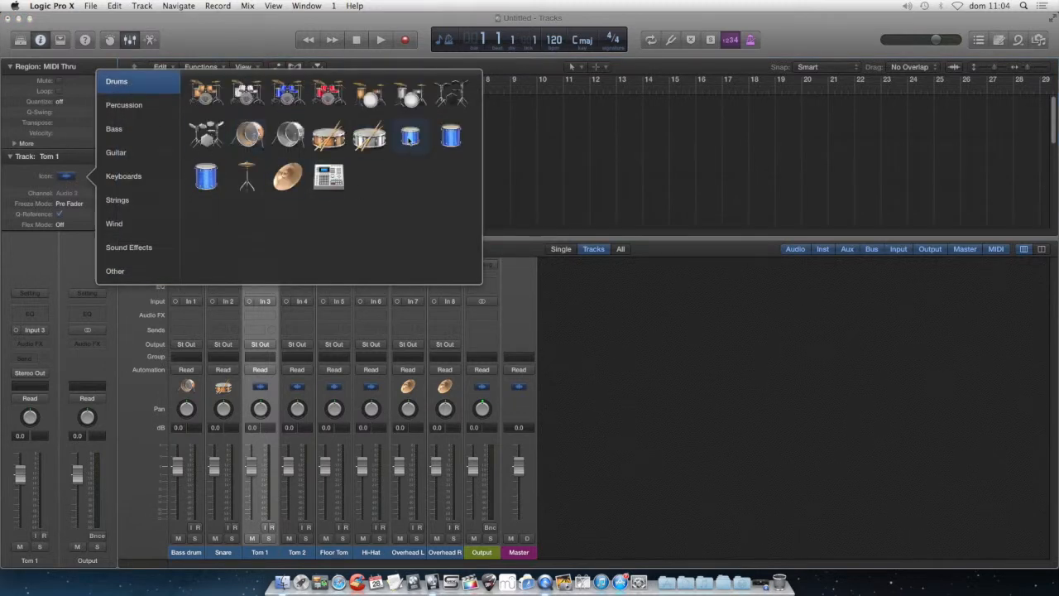
click(409, 139)
Step: Set the Tom 2 track's icon to the medium blue tom from the Drums category
scroll(273, 163, down, 1)
click(187, 171)
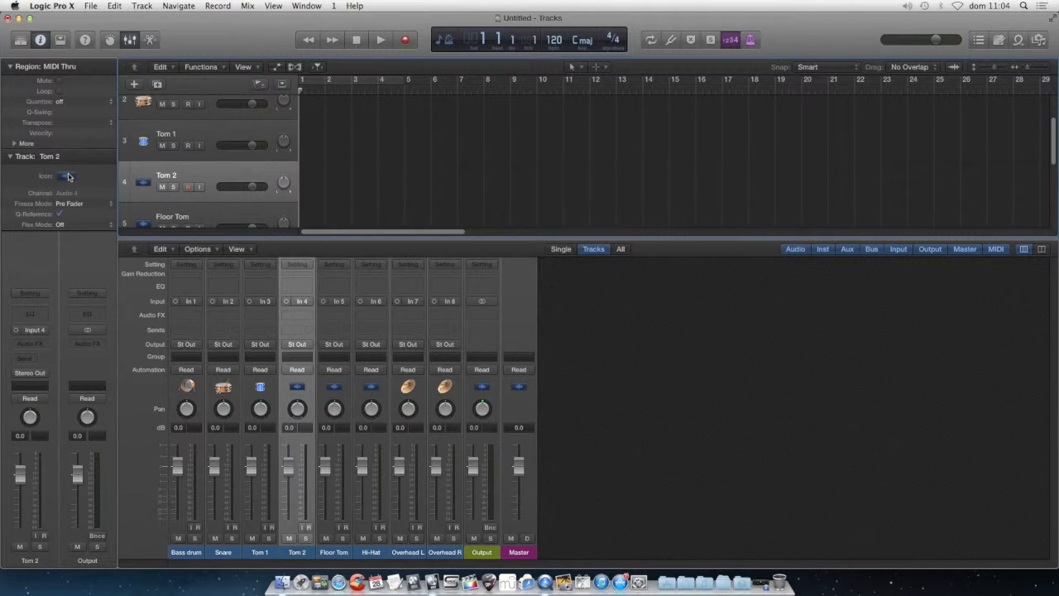
click(65, 178)
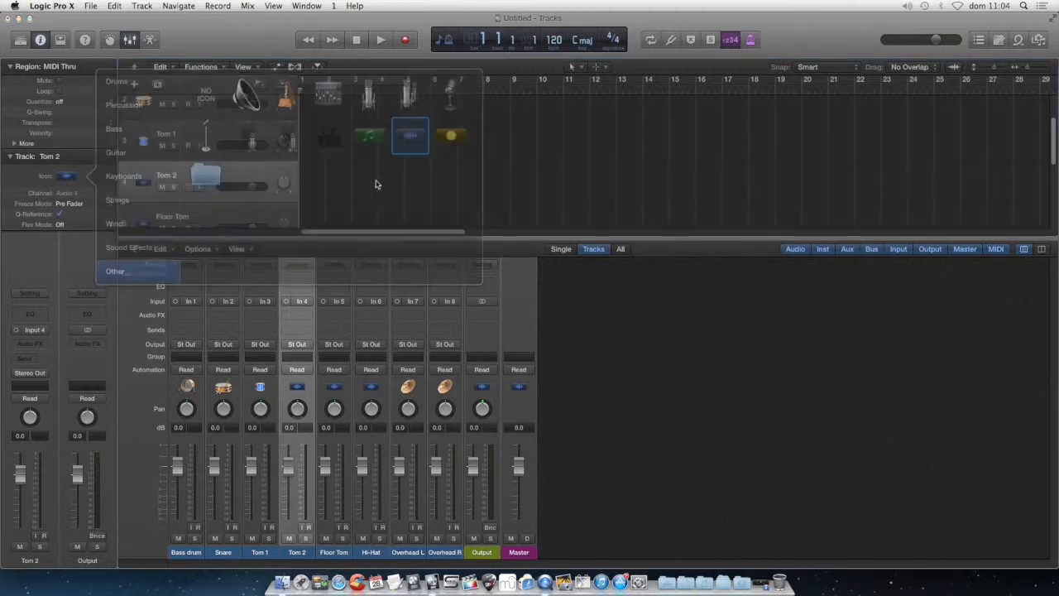
click(135, 85)
click(455, 134)
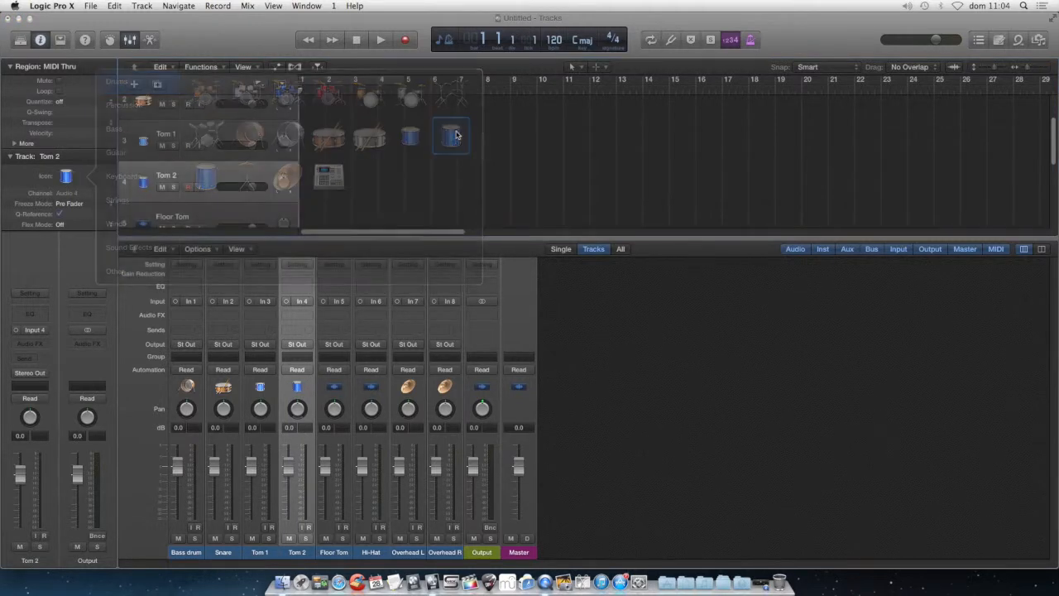
Step: Set the Floor Tom track's icon to the large blue tom from the Drums category
scroll(213, 179, down, 1)
click(218, 174)
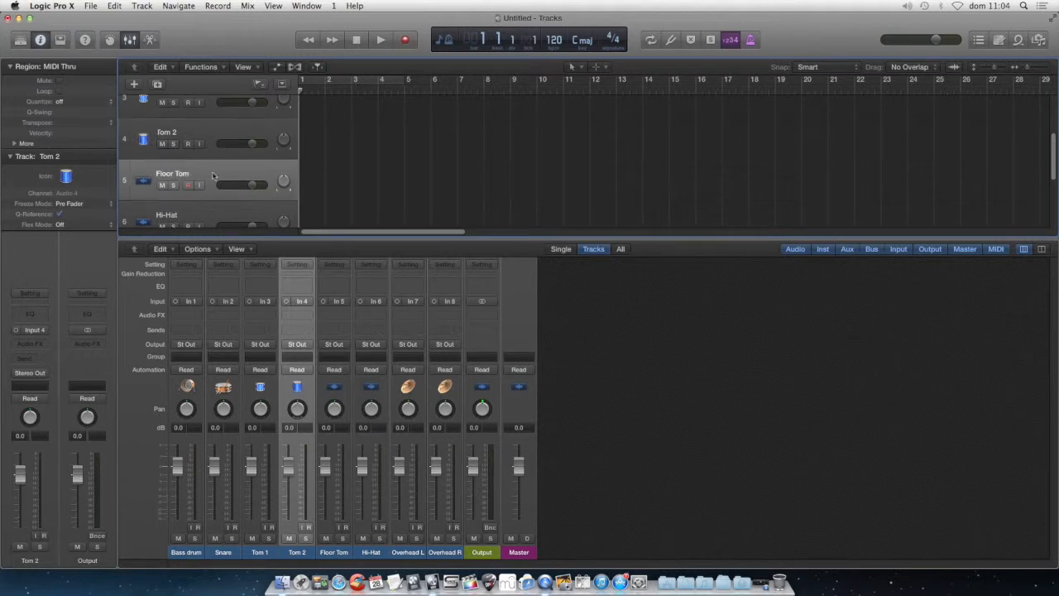
click(67, 177)
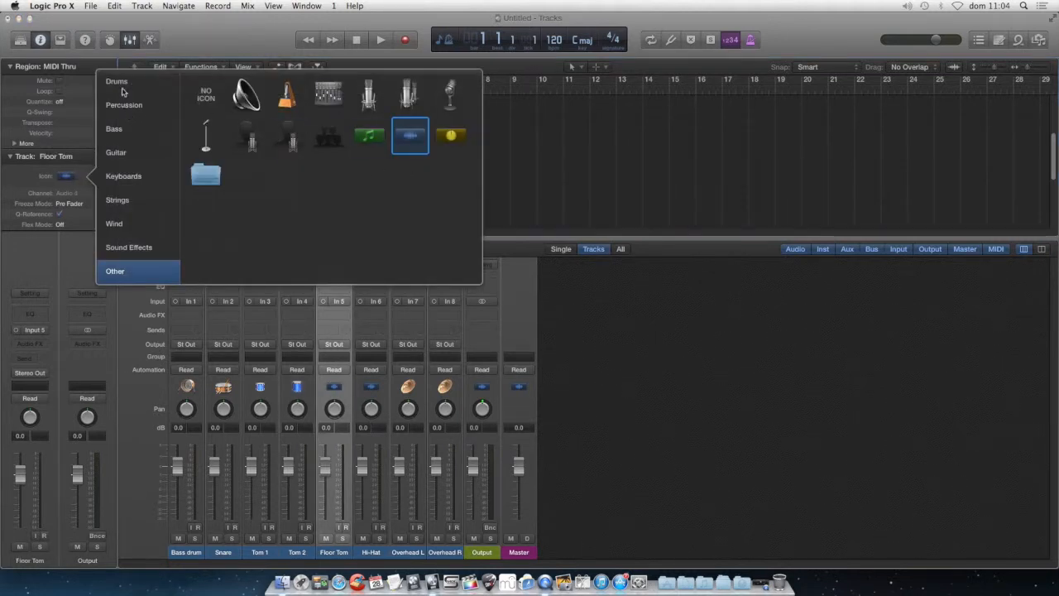
click(126, 83)
click(206, 177)
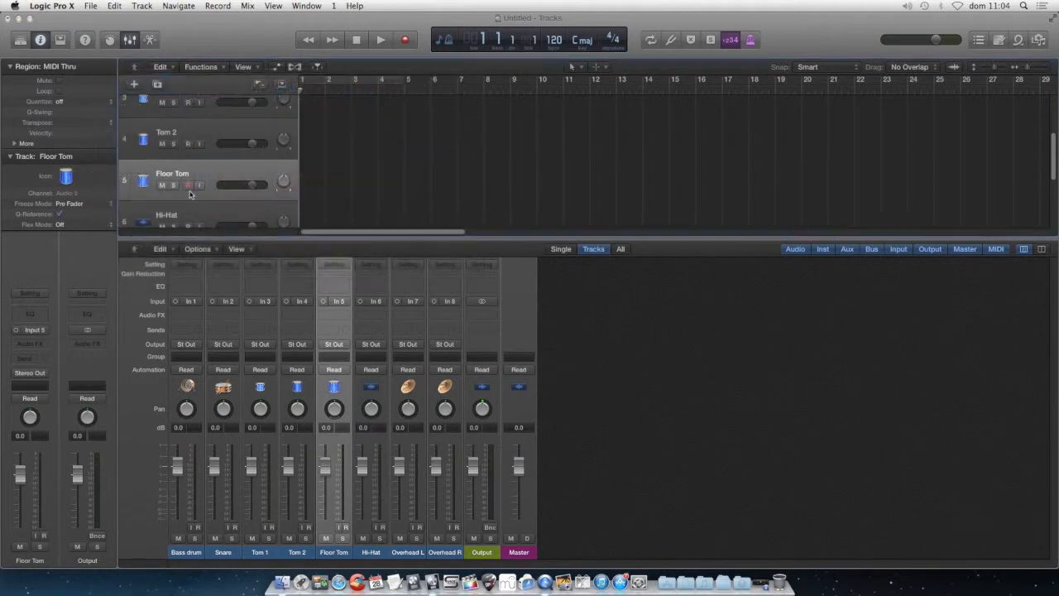
Step: Set the Hi-Hat track's icon to the hi-hat on a stand from the Drums category and deselect the channel strips
scroll(189, 137, down, 3)
click(189, 136)
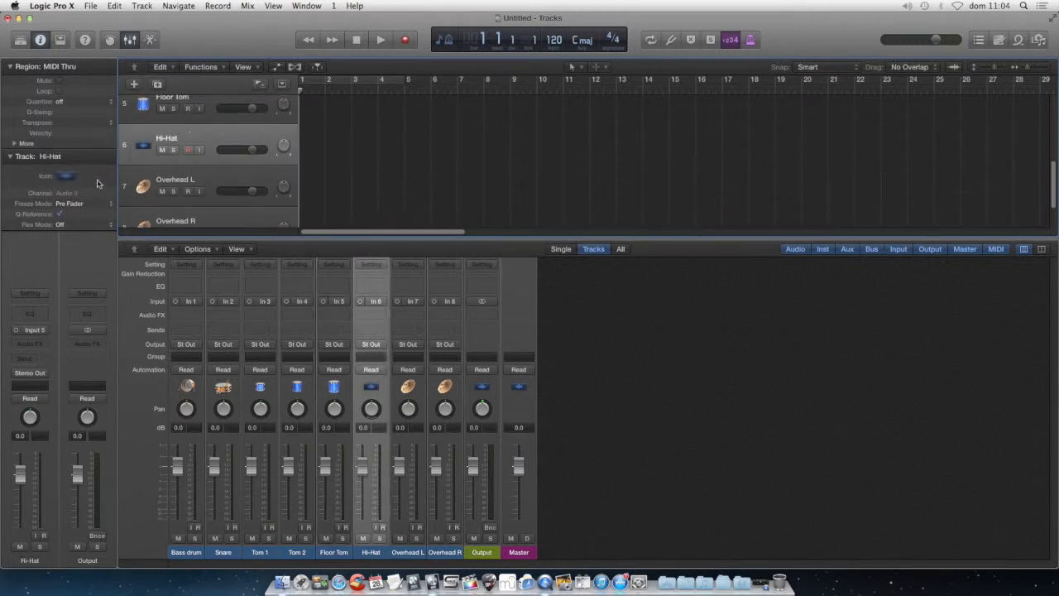
click(68, 178)
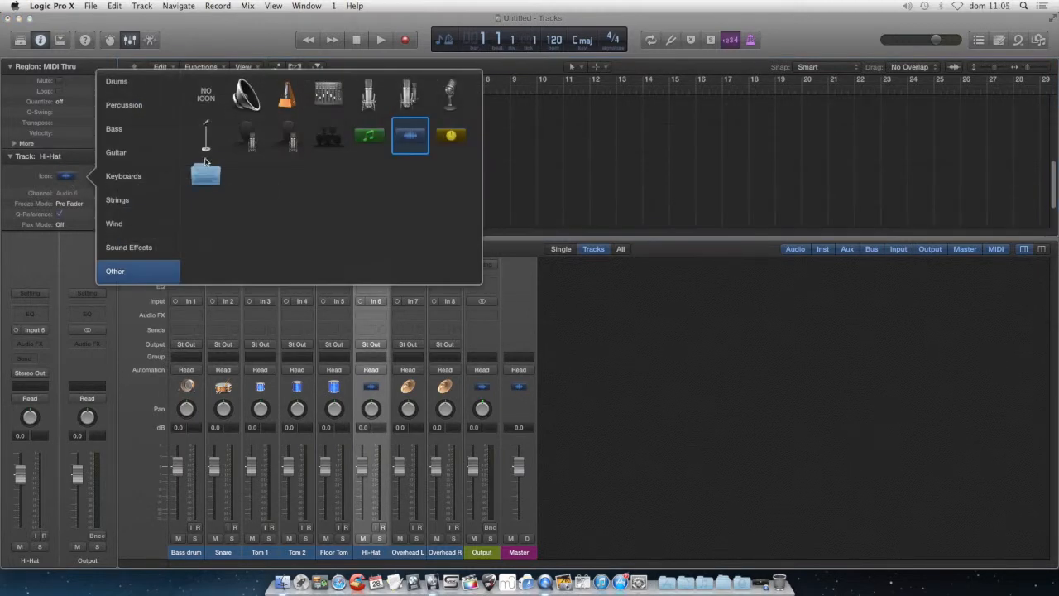
click(118, 82)
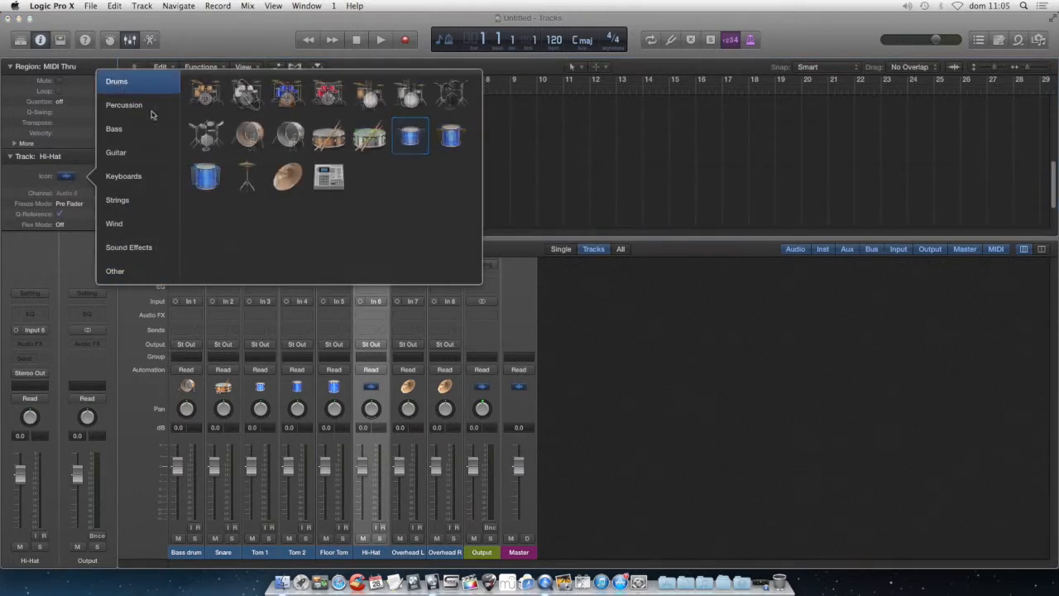
click(247, 176)
scroll(265, 170, down, 2)
scroll(265, 170, up, 8)
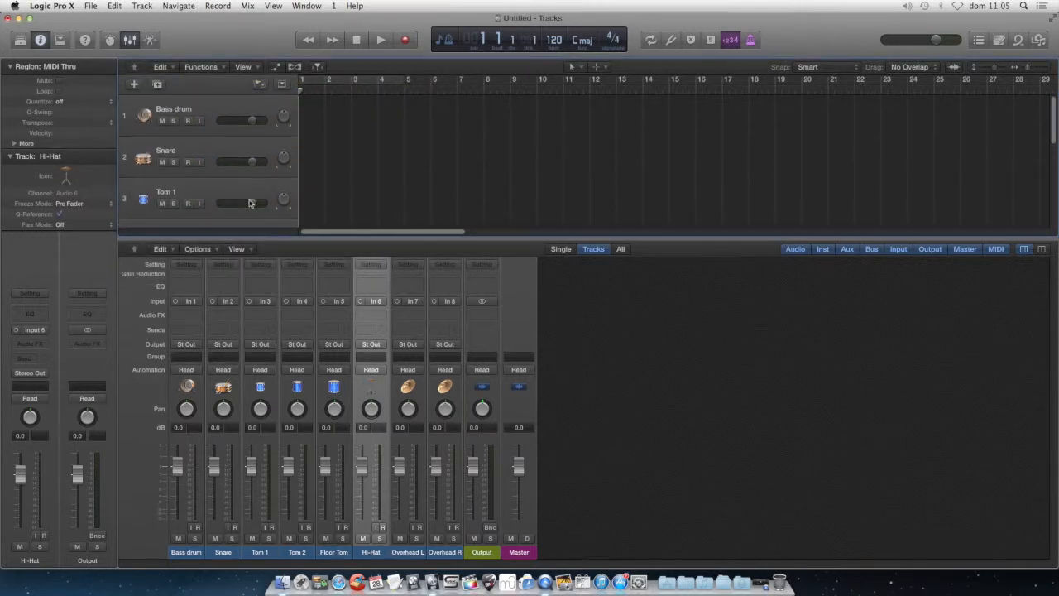
click(645, 400)
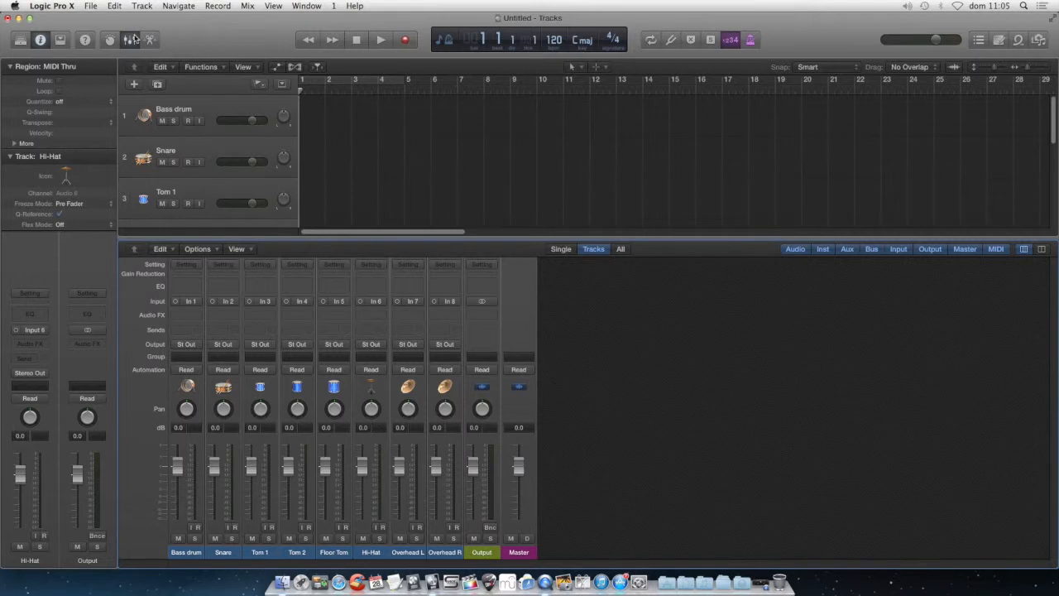
Step: Hide the mixer, open a second main window over the project, and close that window again
click(130, 40)
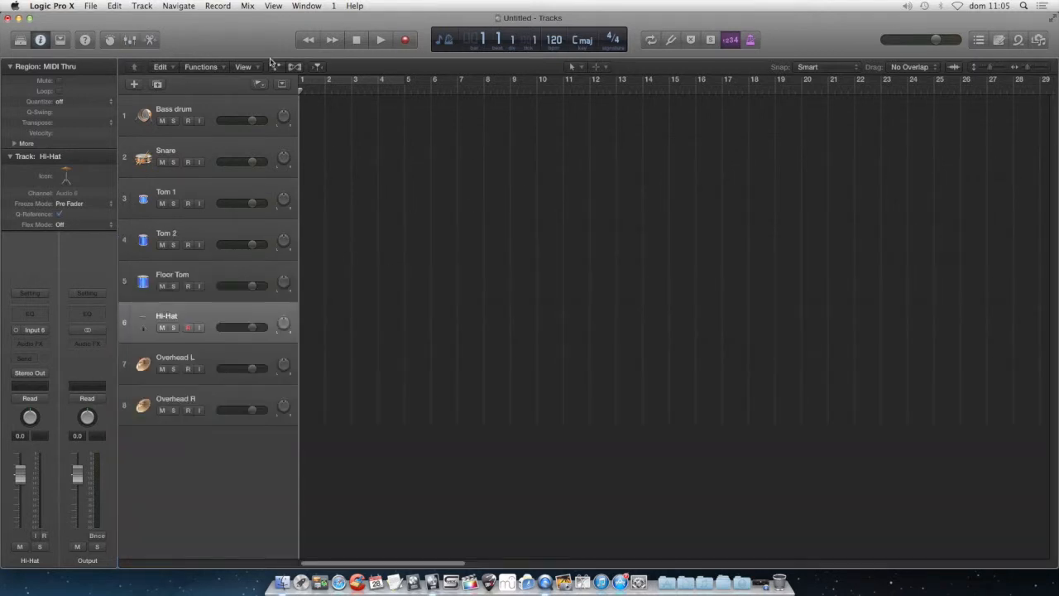
click(305, 6)
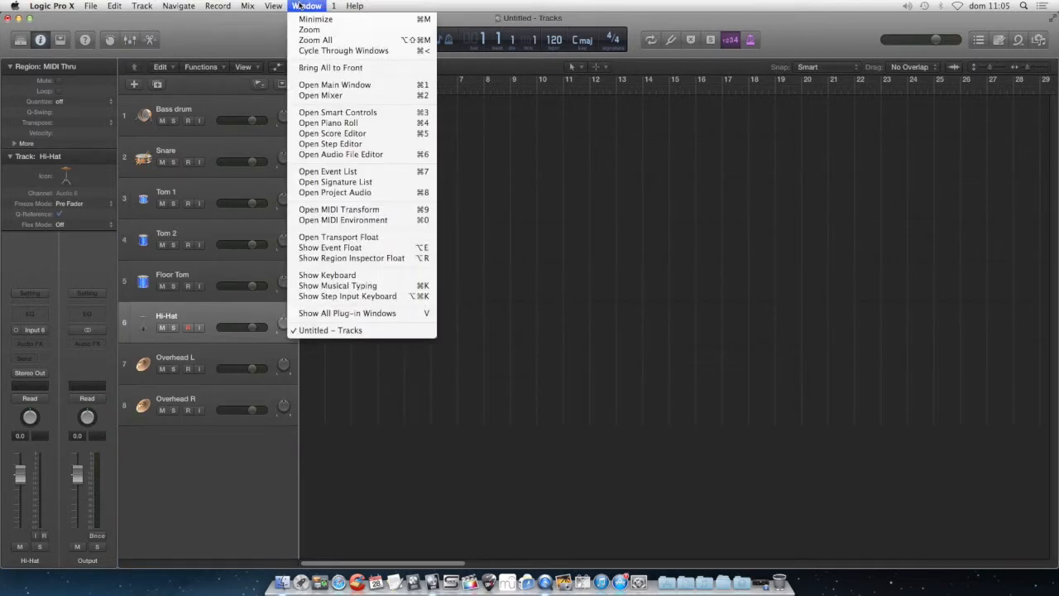
click(369, 86)
drag(224, 39, 440, 89)
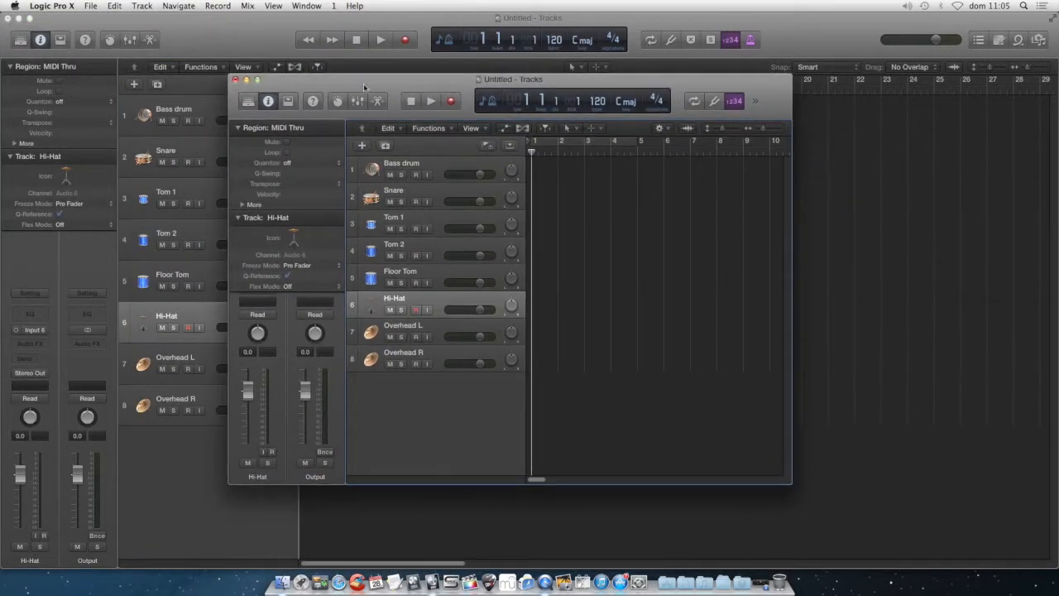
click(235, 79)
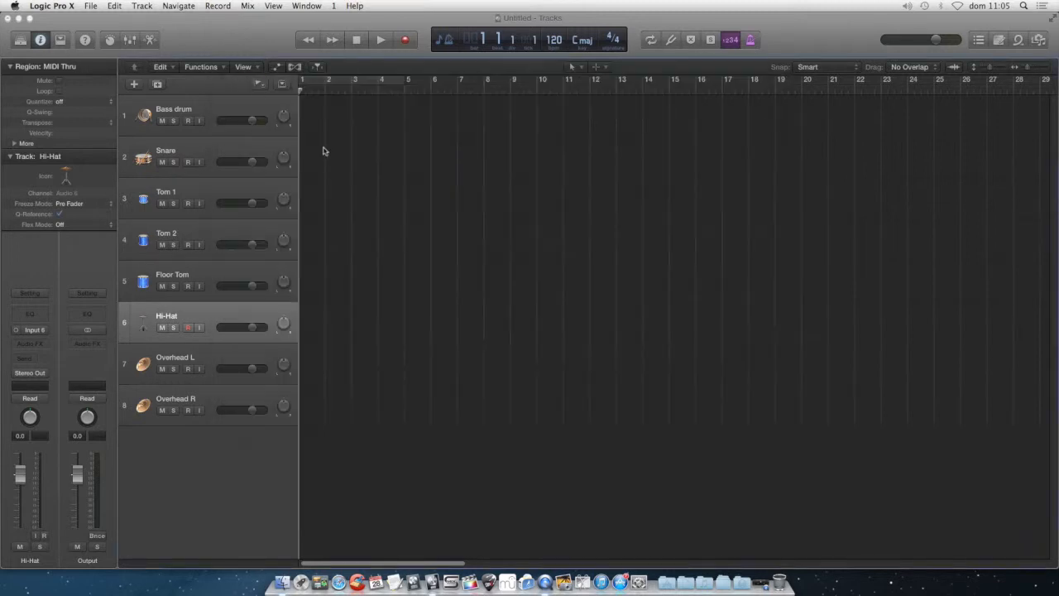
click(307, 6)
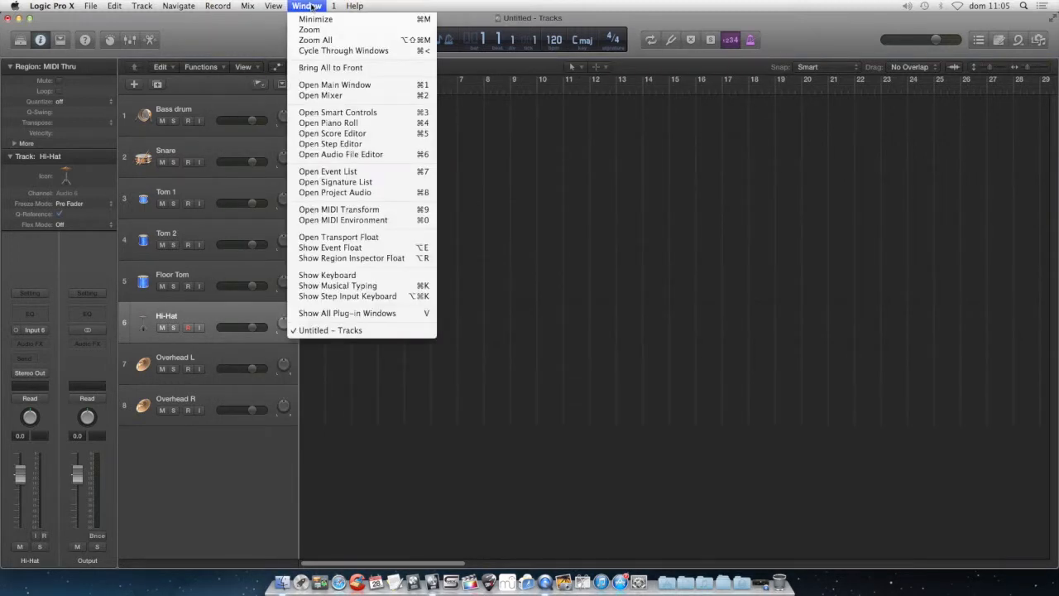
click(522, 246)
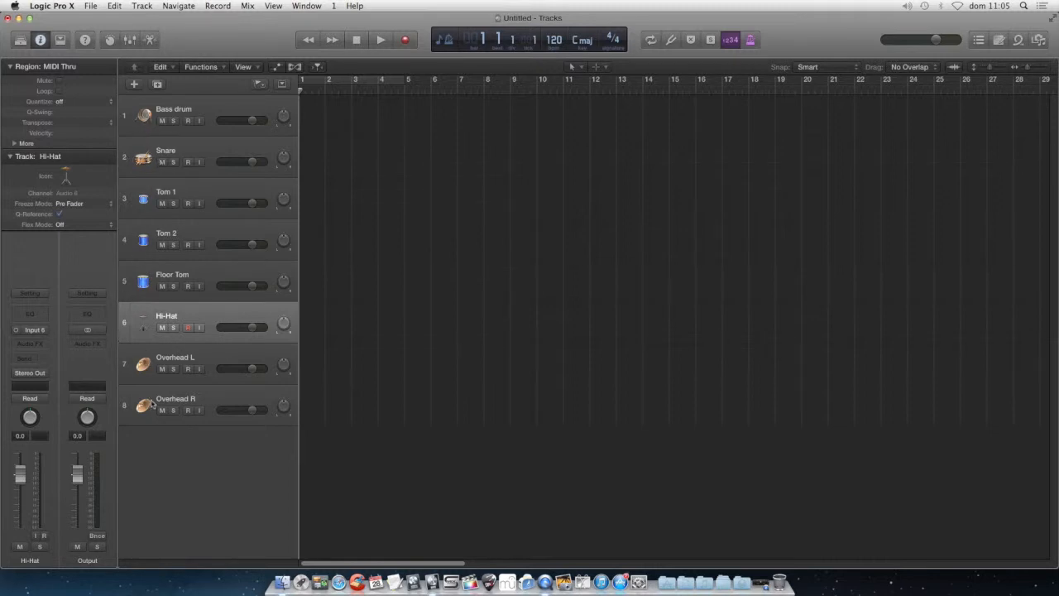
Step: Create one new audio track on Input 1 below Overhead R and rename it Bass
click(185, 402)
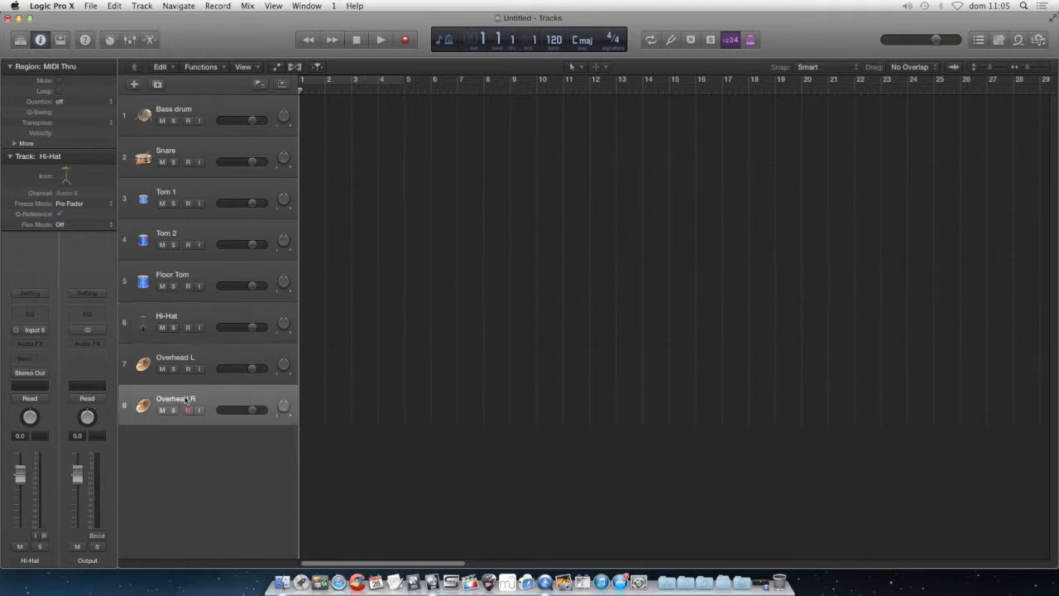
click(134, 83)
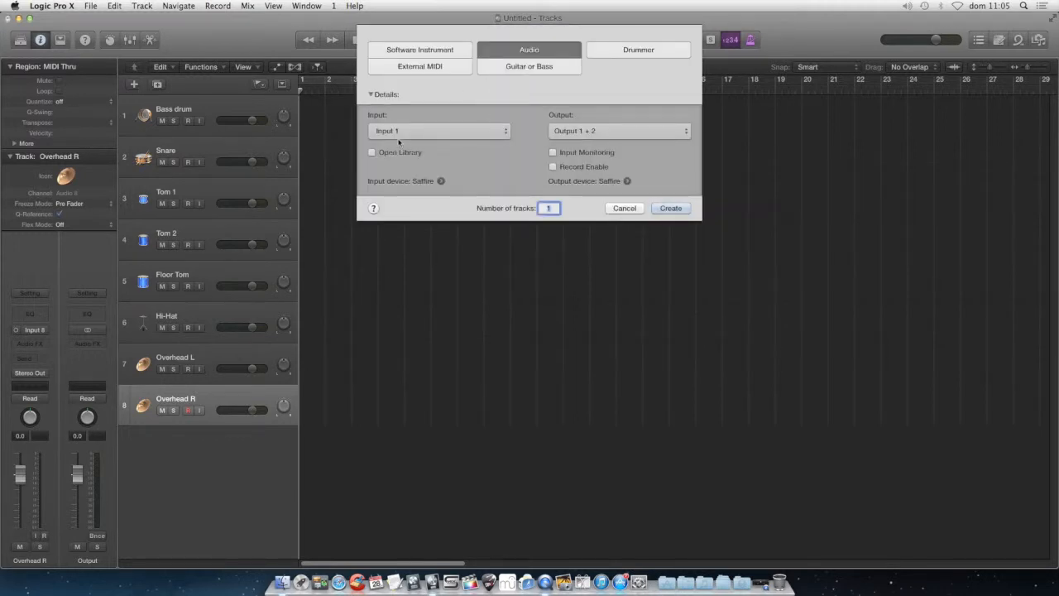
click(671, 208)
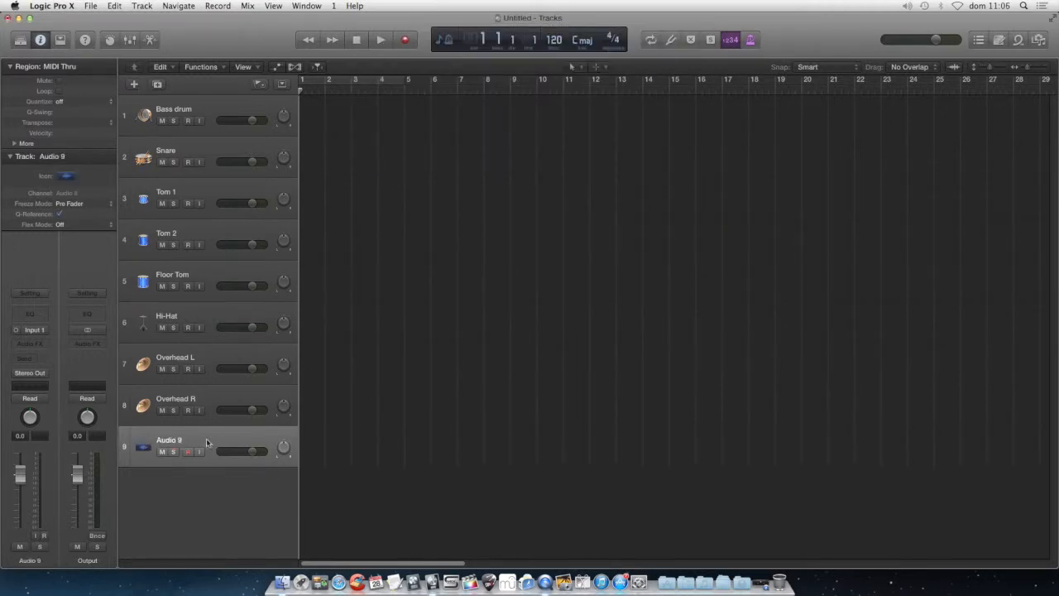
double_click(179, 441)
text(Bass)
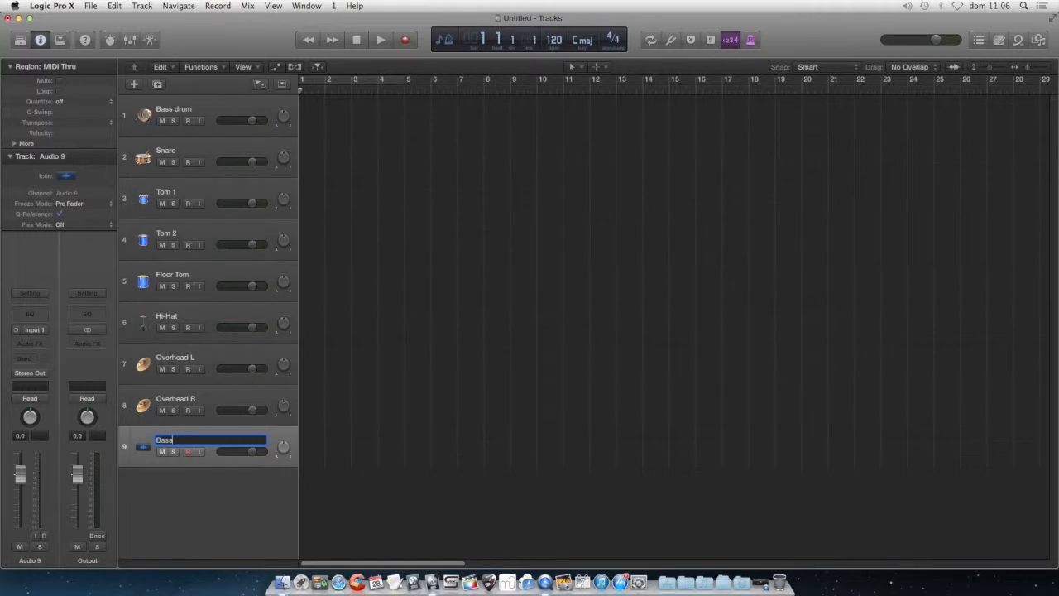
key(Return)
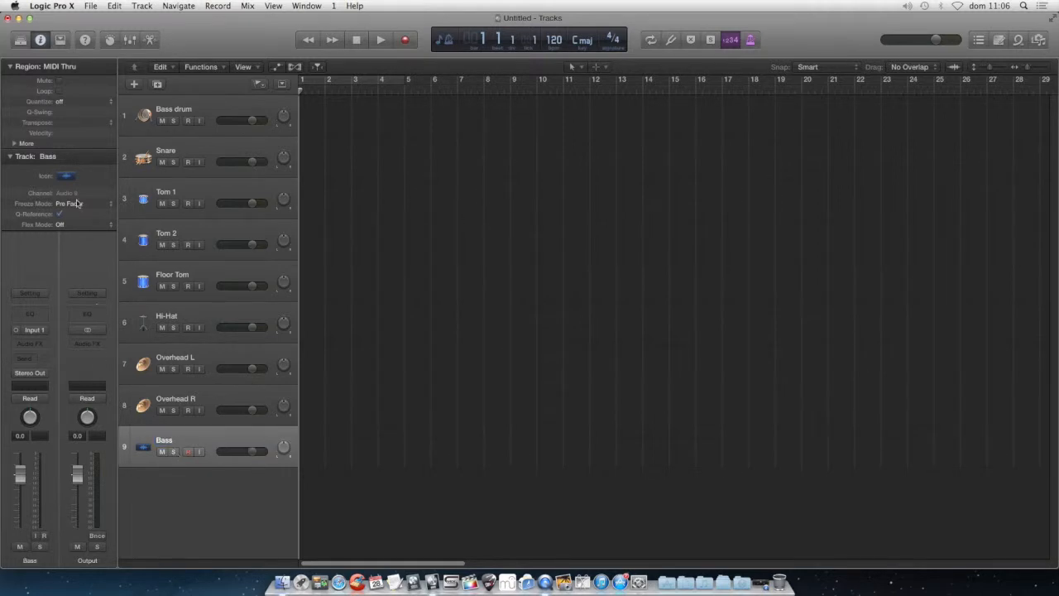
Step: Set the Bass track's icon to the red electric bass from the Bass category and show the mixer with no strip selected
click(68, 178)
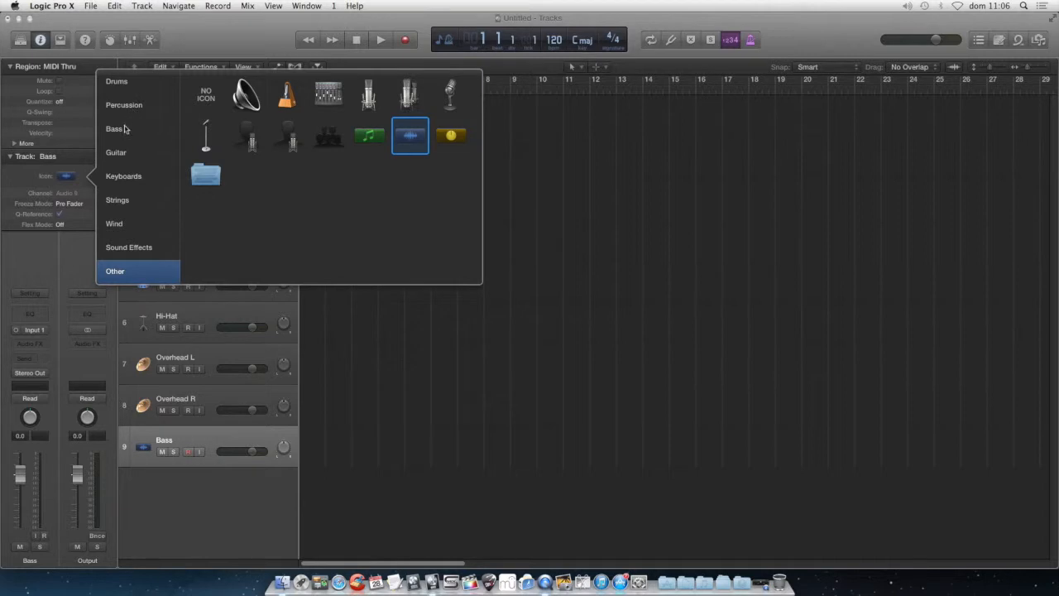
click(126, 129)
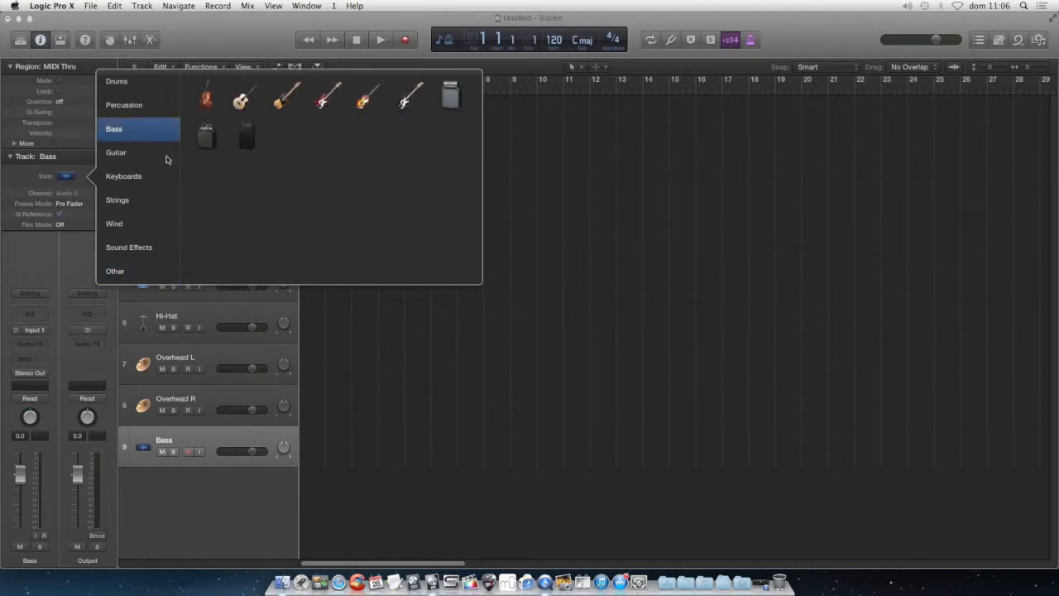
click(323, 105)
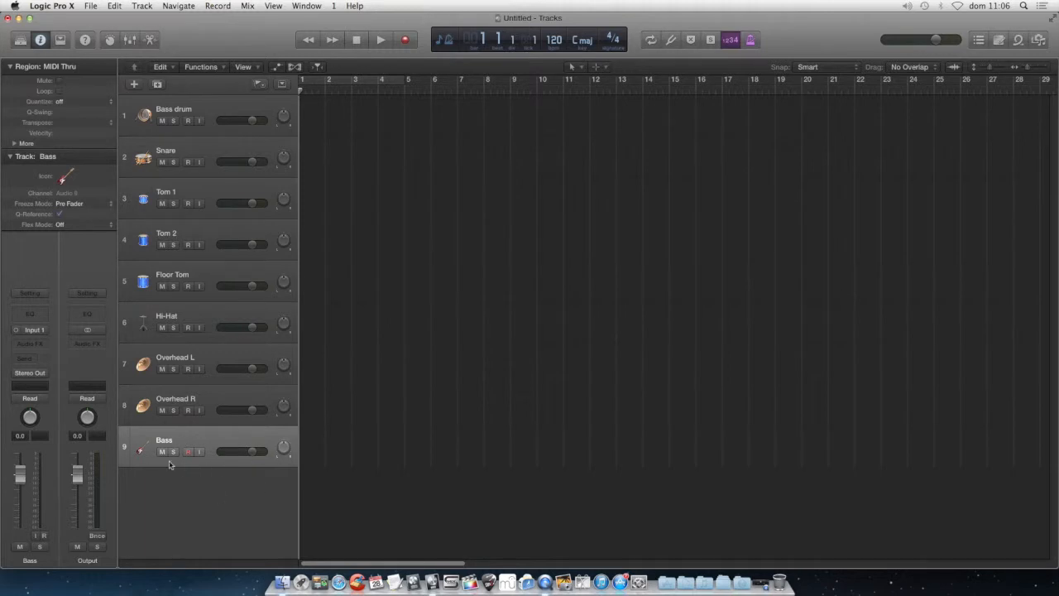
click(130, 40)
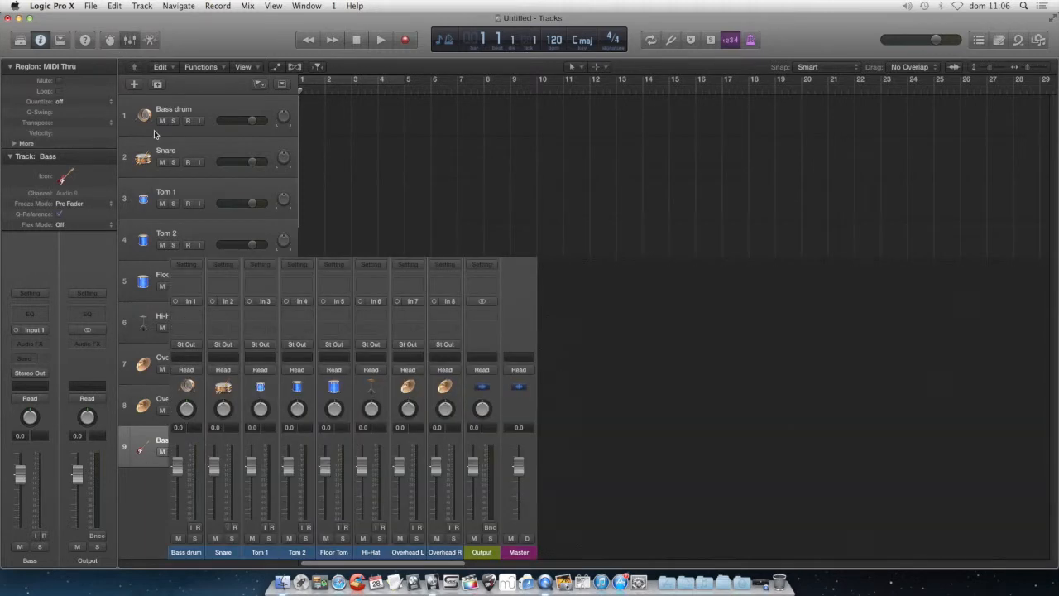
click(621, 374)
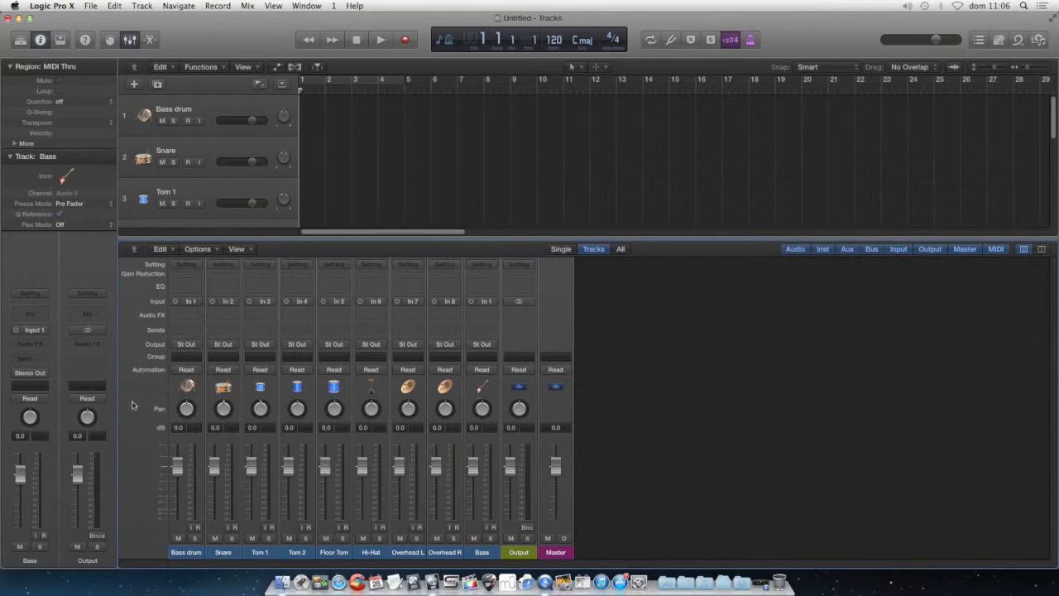
click(480, 390)
click(483, 369)
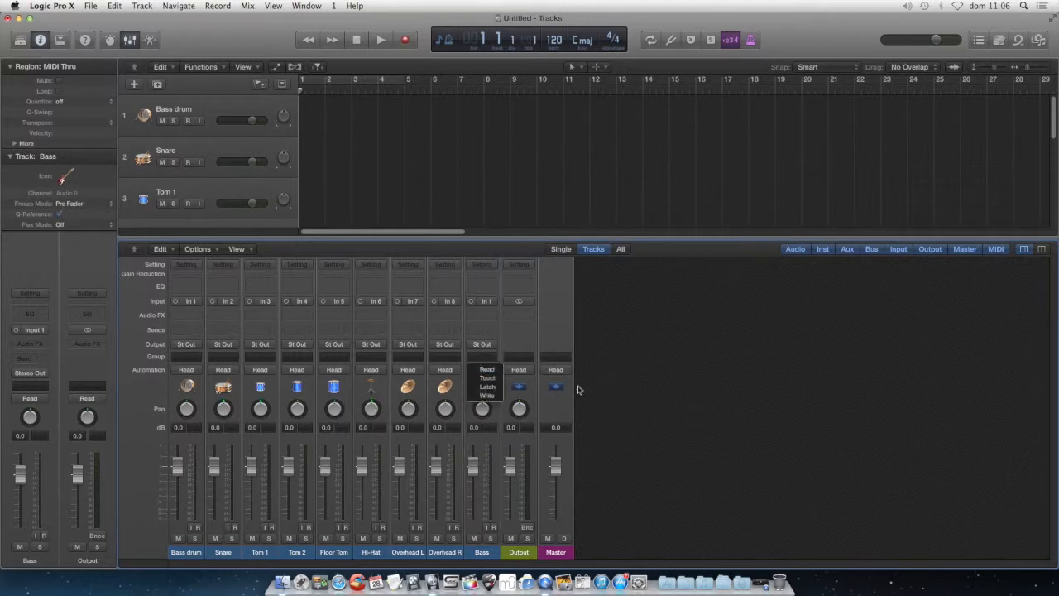
click(668, 414)
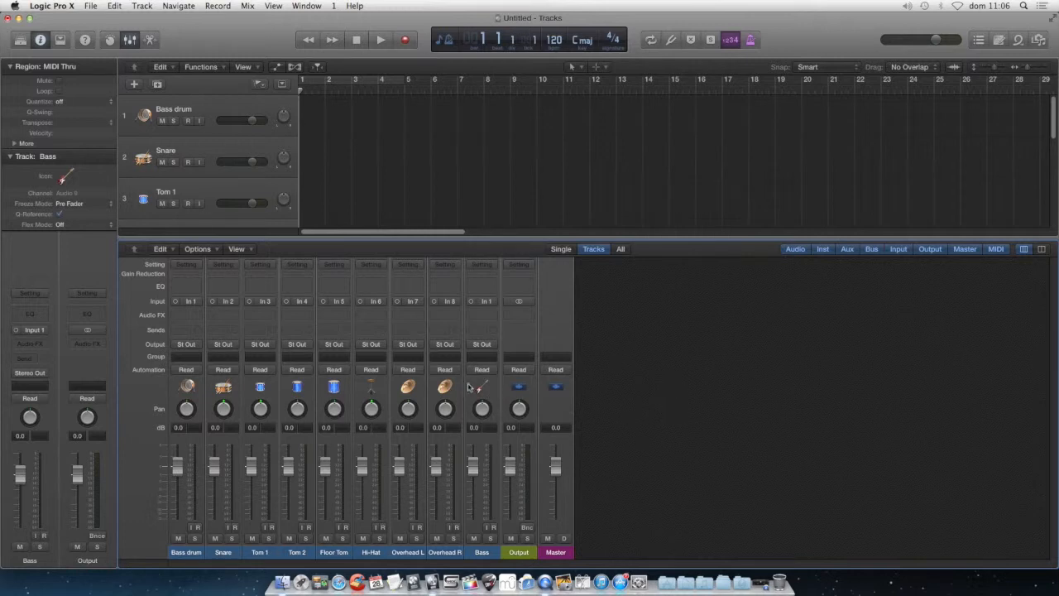
Step: Hide the mixer and show the toolbar above the tracks area
click(129, 42)
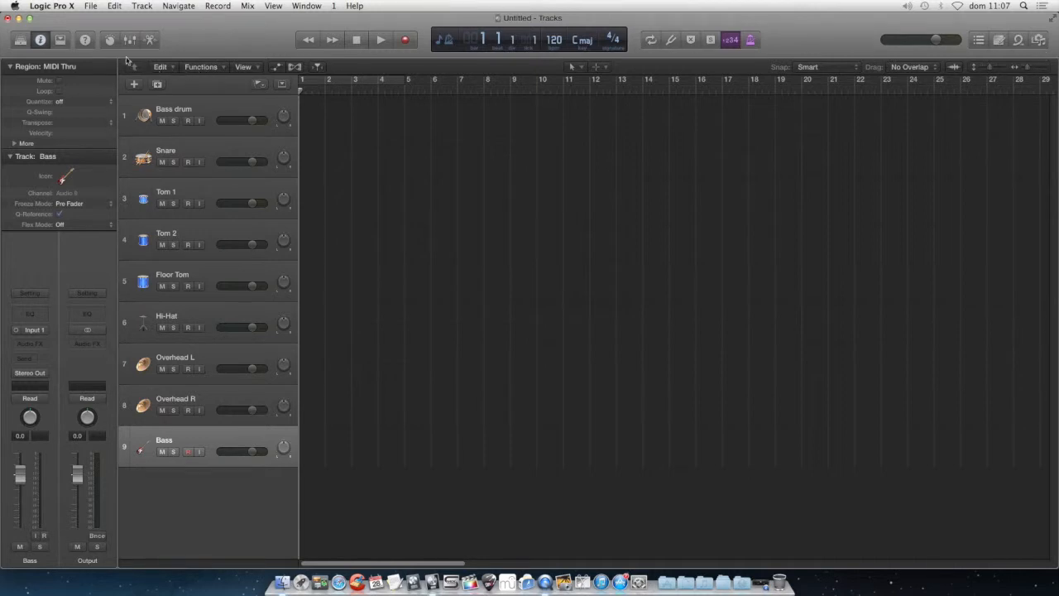
click(59, 40)
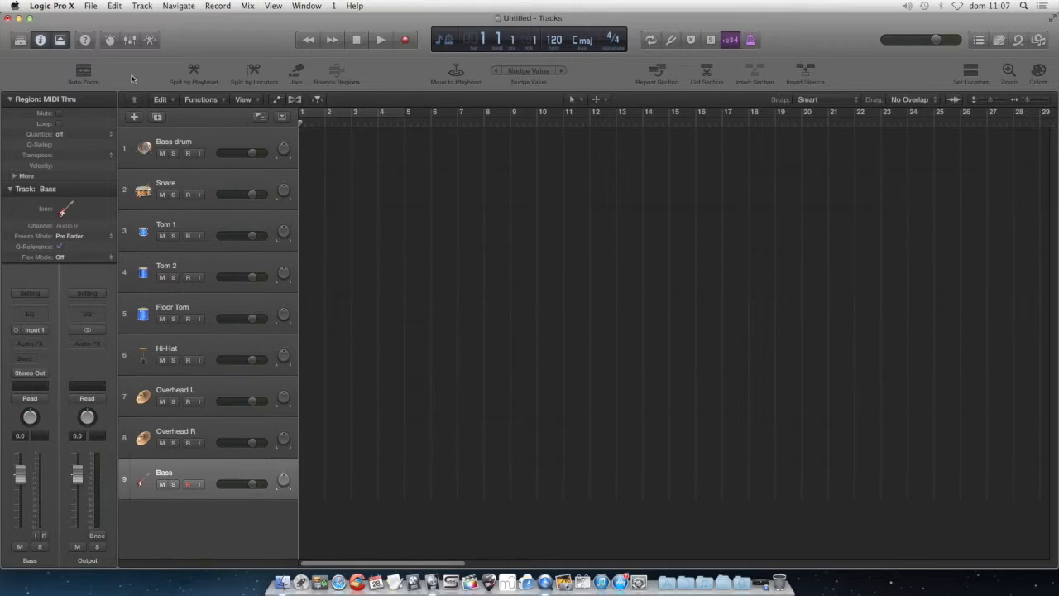
Step: Customize the toolbar to include the Bounce and Import Audio functions
right_click(131, 74)
click(149, 75)
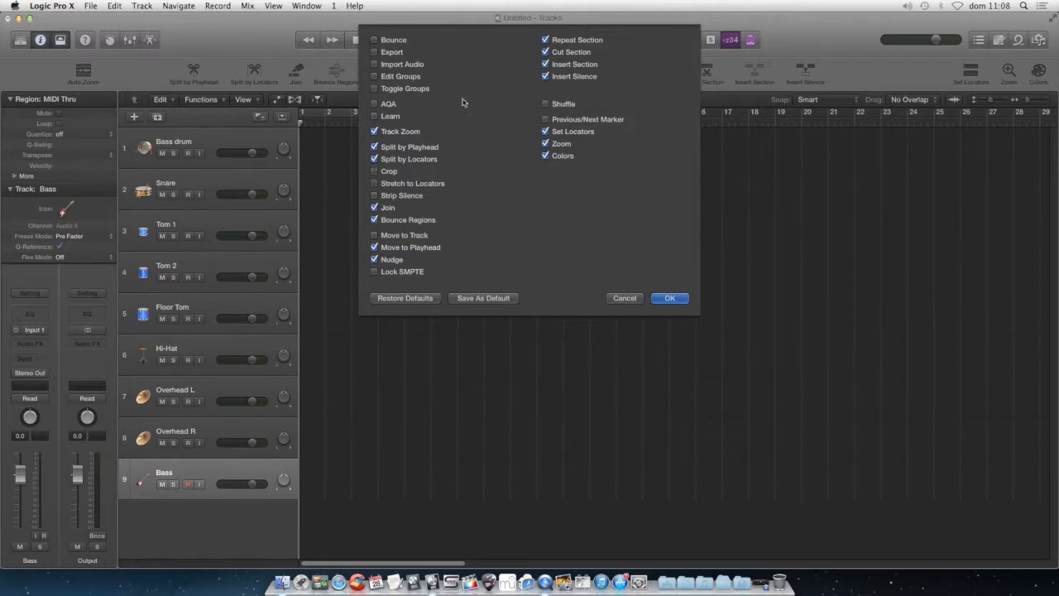
click(375, 40)
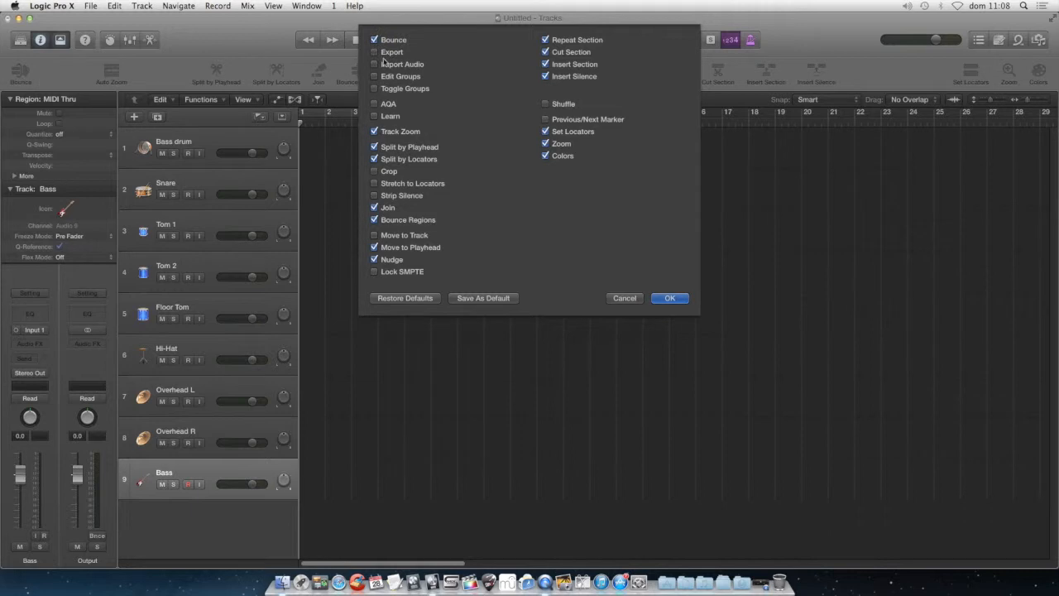
click(374, 65)
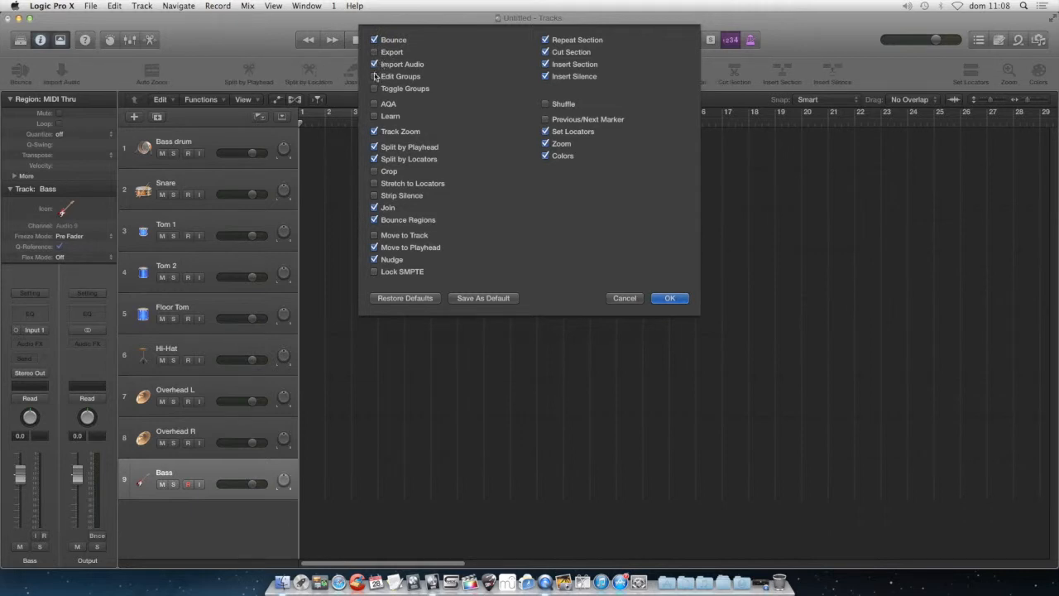
Step: Look up the audio file command among the project's import options and dismiss them without importing anything
click(90, 6)
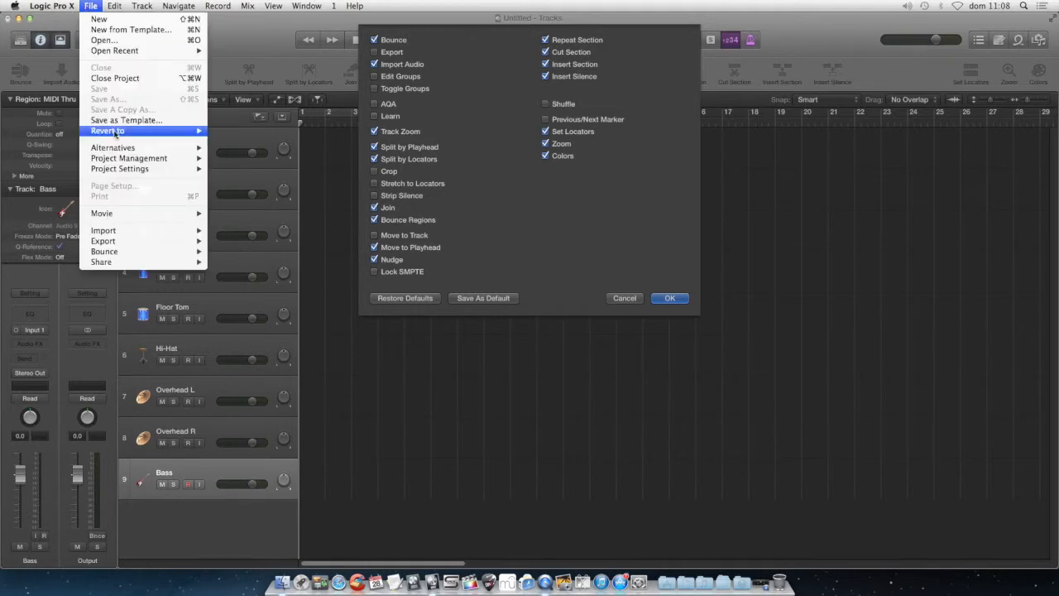
mouse_move(120, 231)
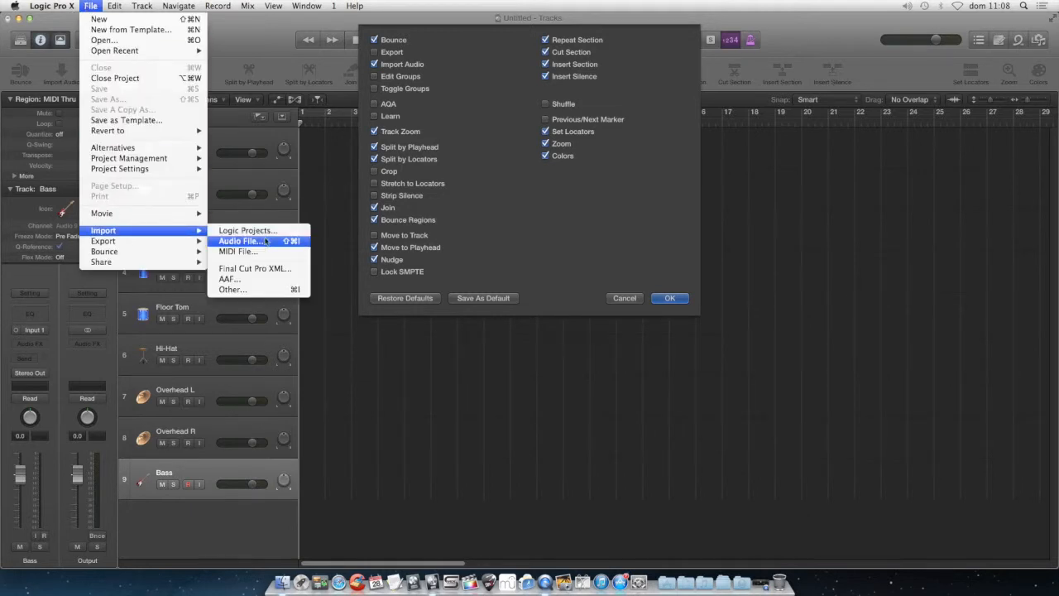
click(432, 24)
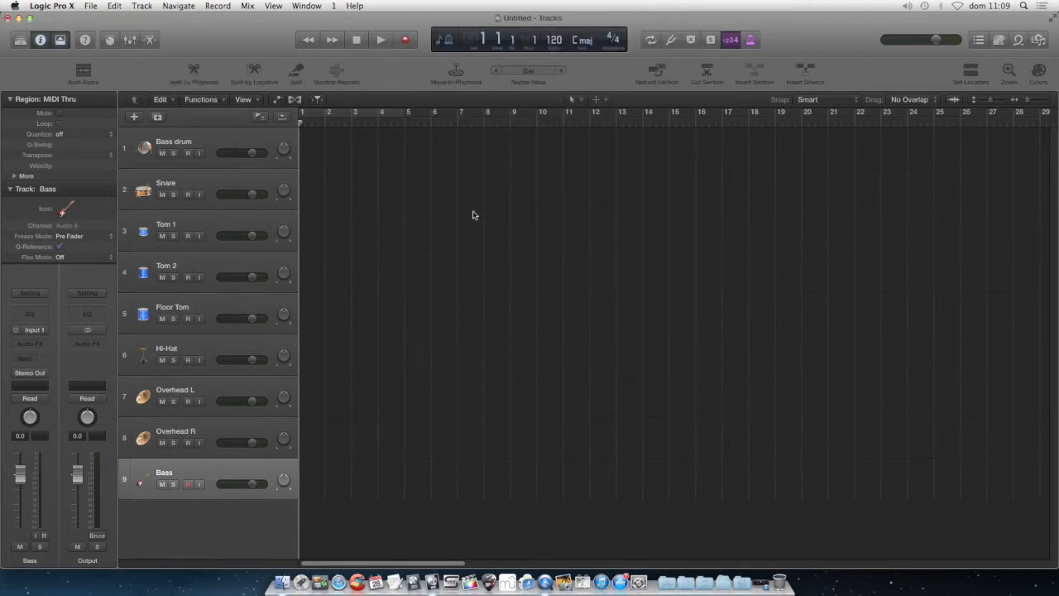
Step: Move the playhead along the ruler to the start of bar 5
click(379, 123)
drag(379, 124, 403, 123)
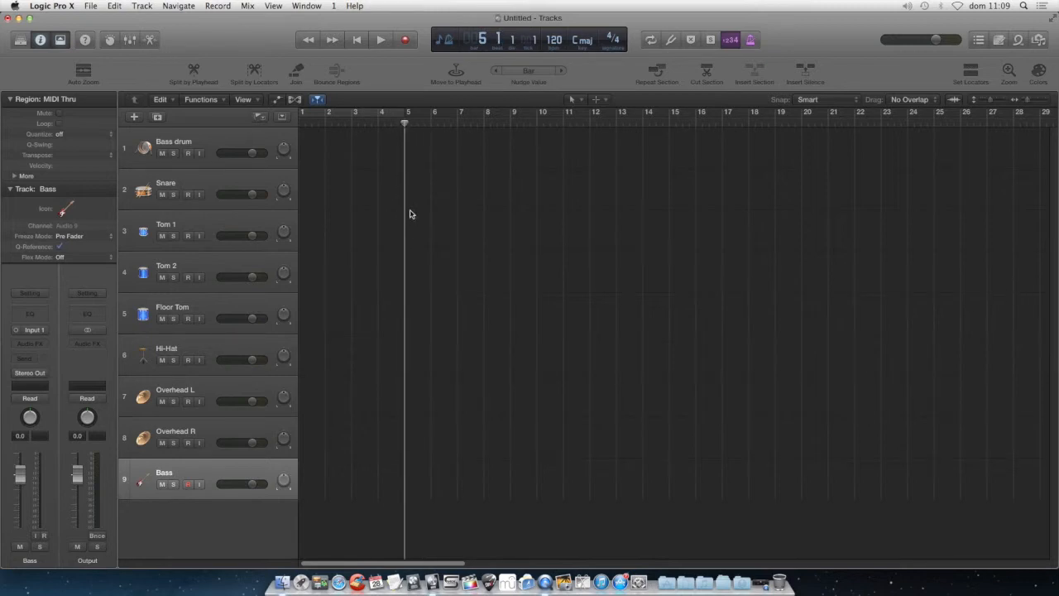